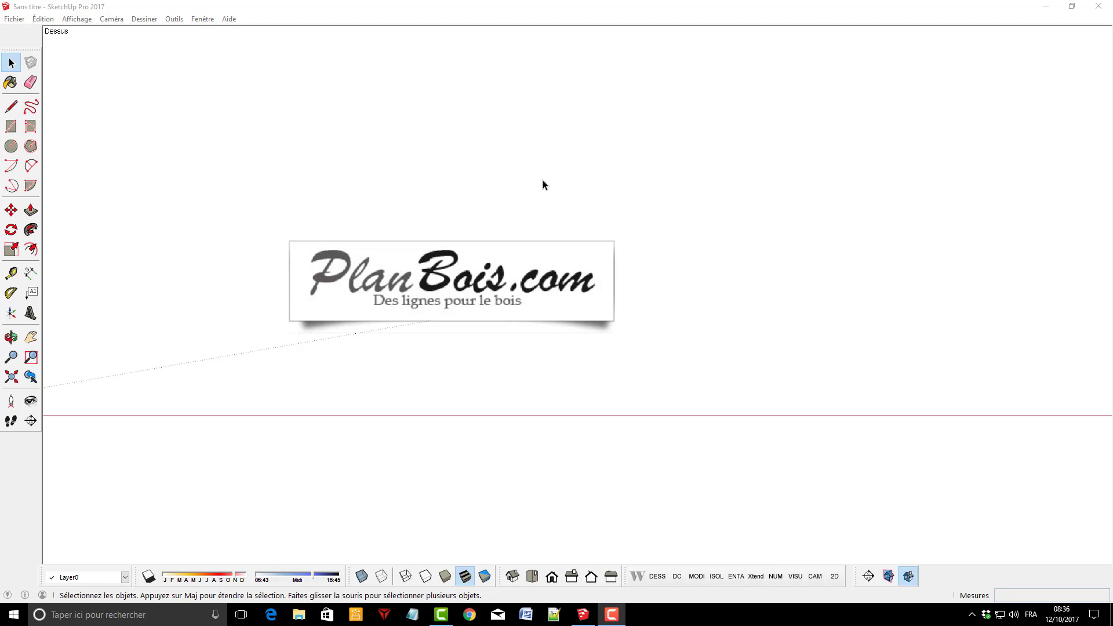
# - Show the default tray with the Composants palette and close the Woody 2018 window
pyautogui.click(637, 574)
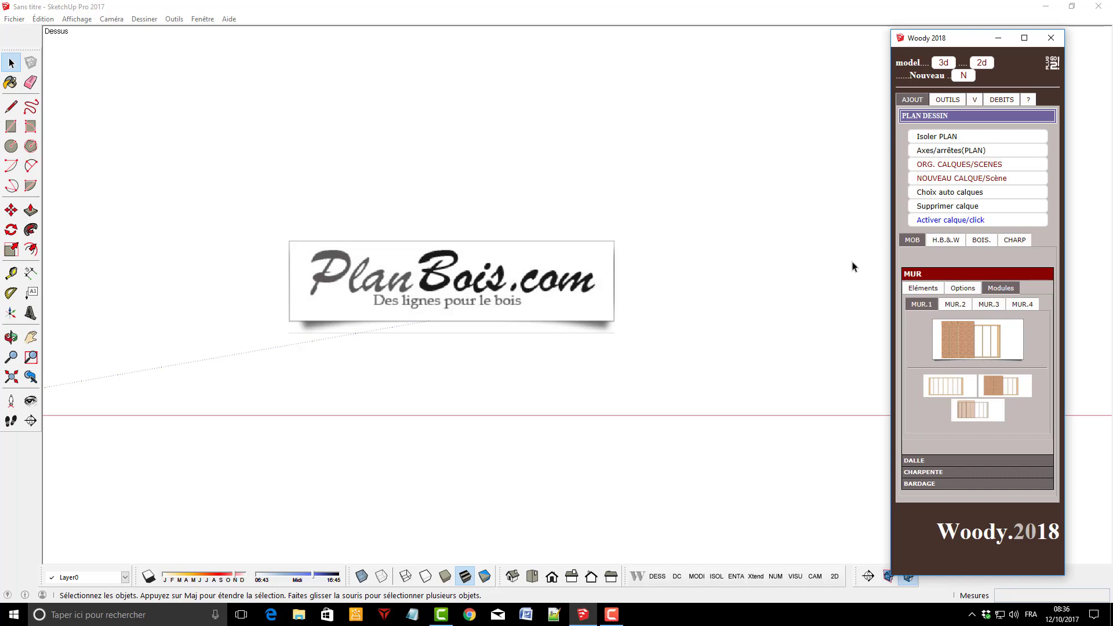
pyautogui.click(198, 20)
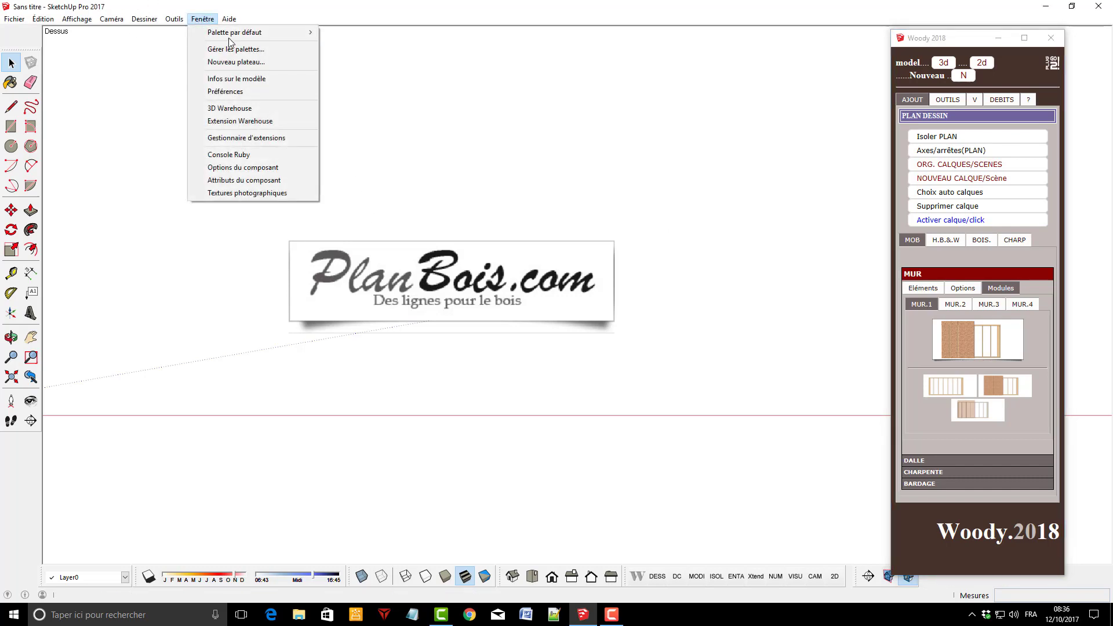
pyautogui.moveTo(261, 32)
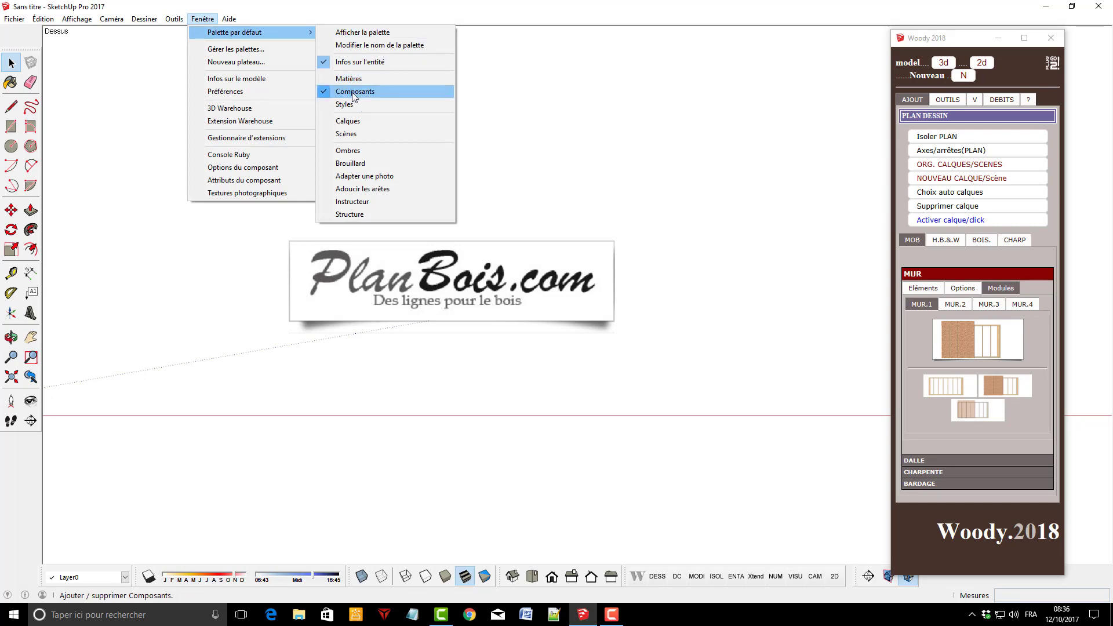
pyautogui.click(345, 36)
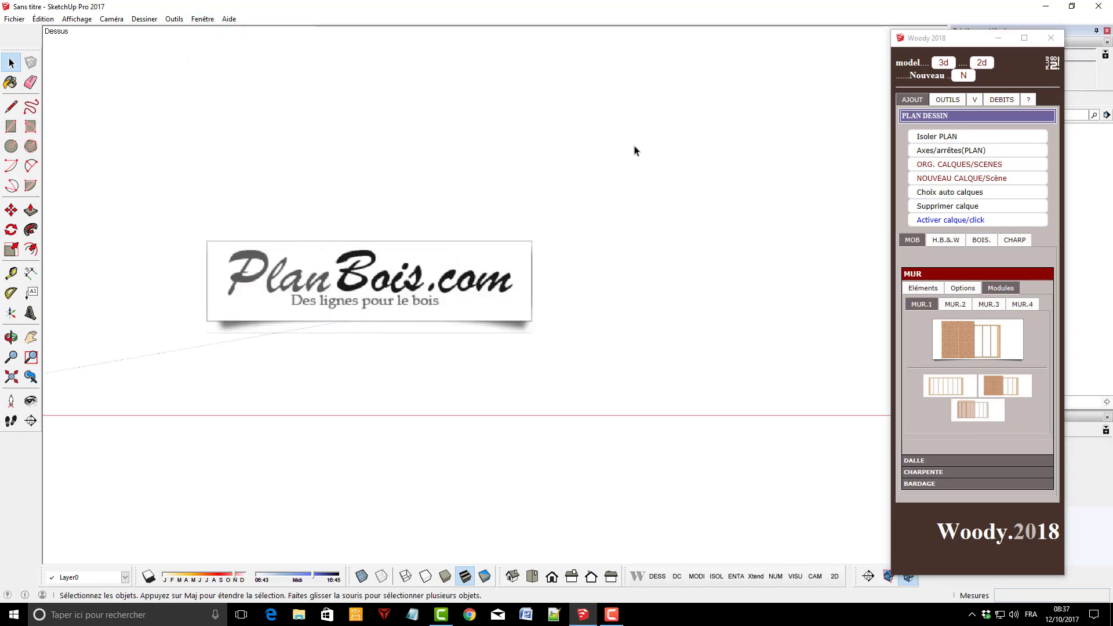
pyautogui.click(1051, 39)
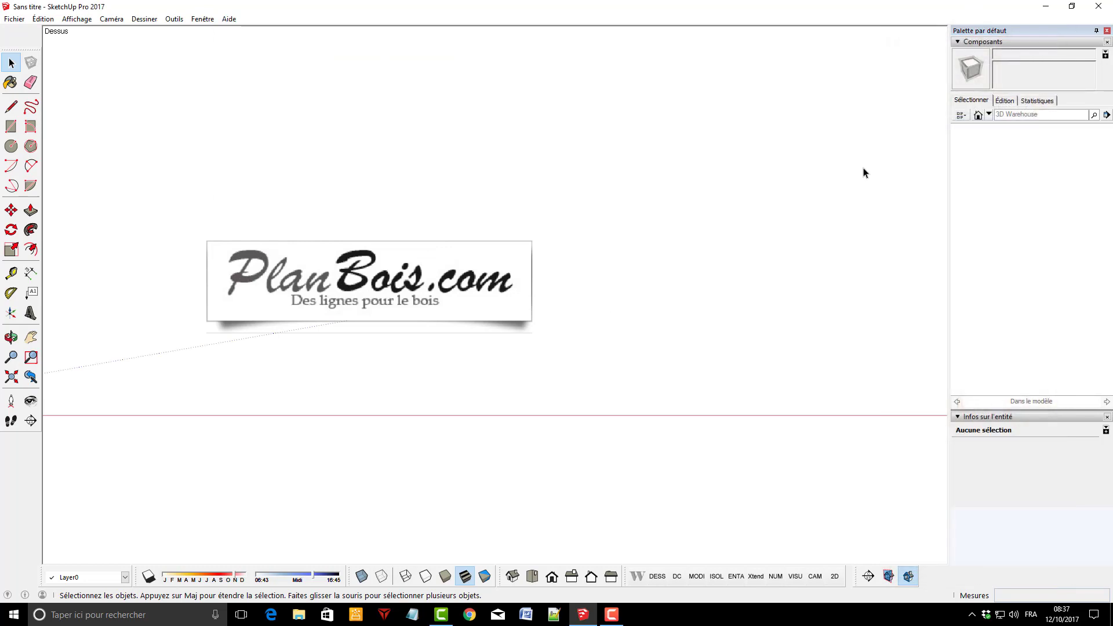
# - Open the Échantillon de composants collection in the Composants library
pyautogui.click(978, 119)
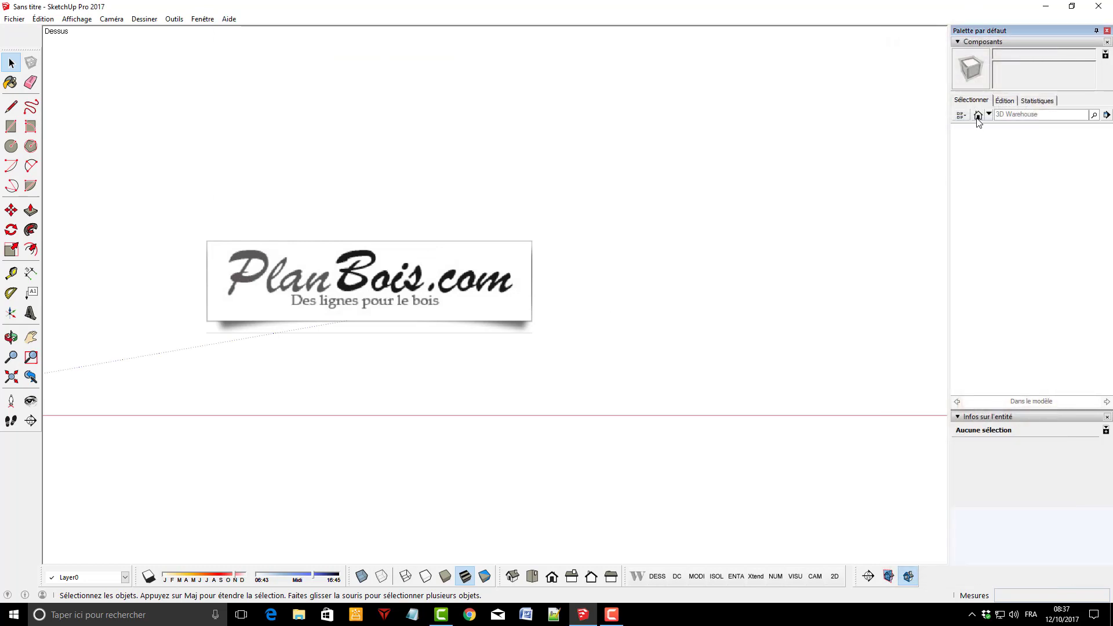
pyautogui.click(990, 115)
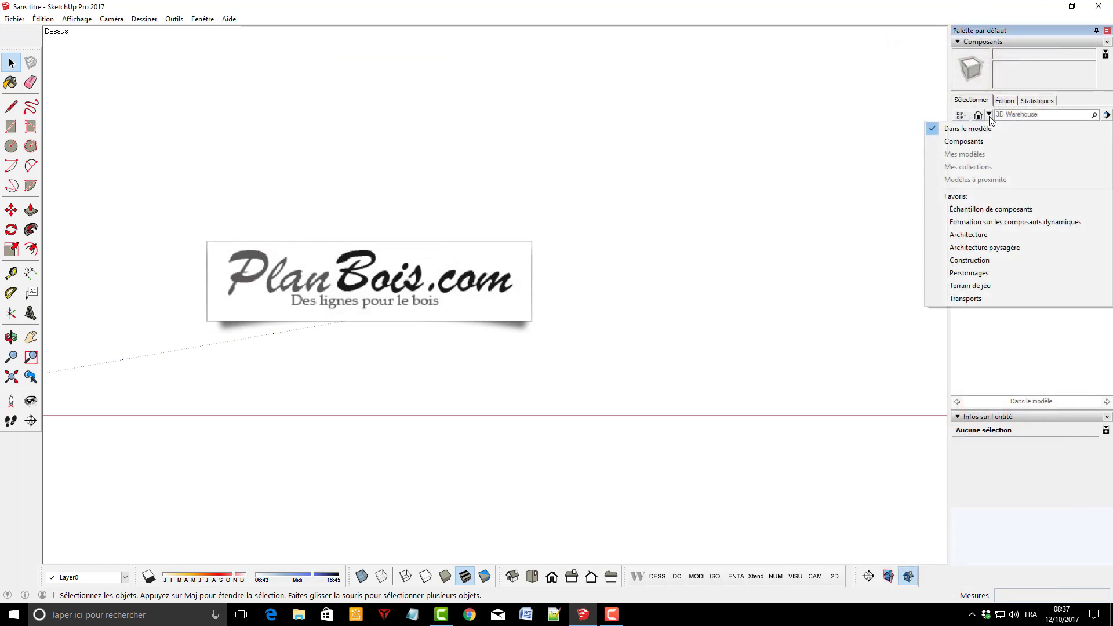
pyautogui.click(969, 143)
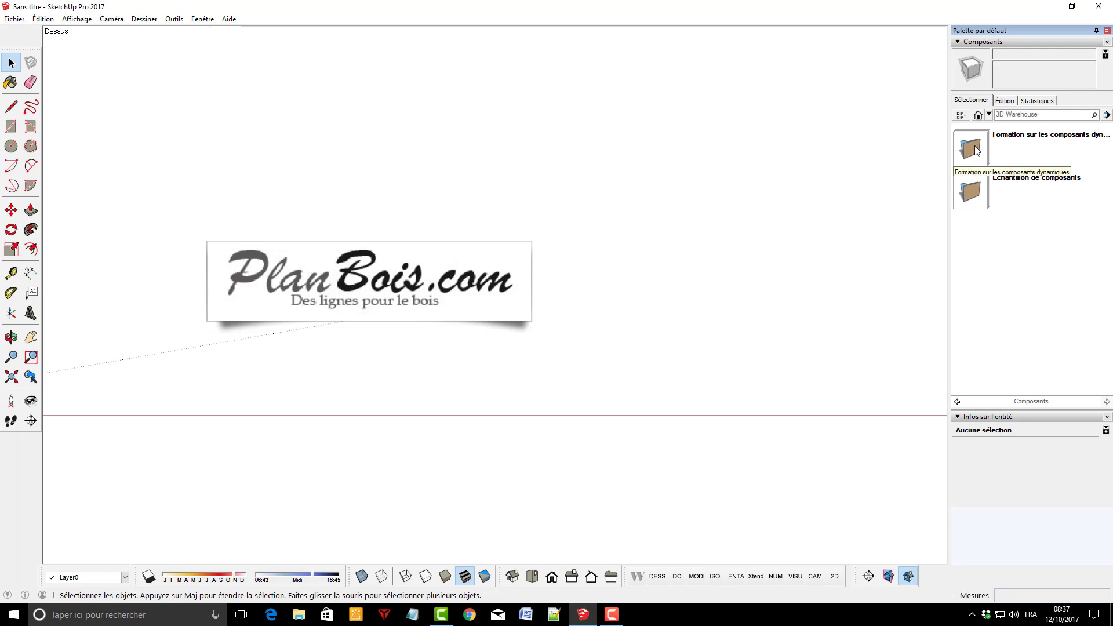
pyautogui.doubleClick(971, 195)
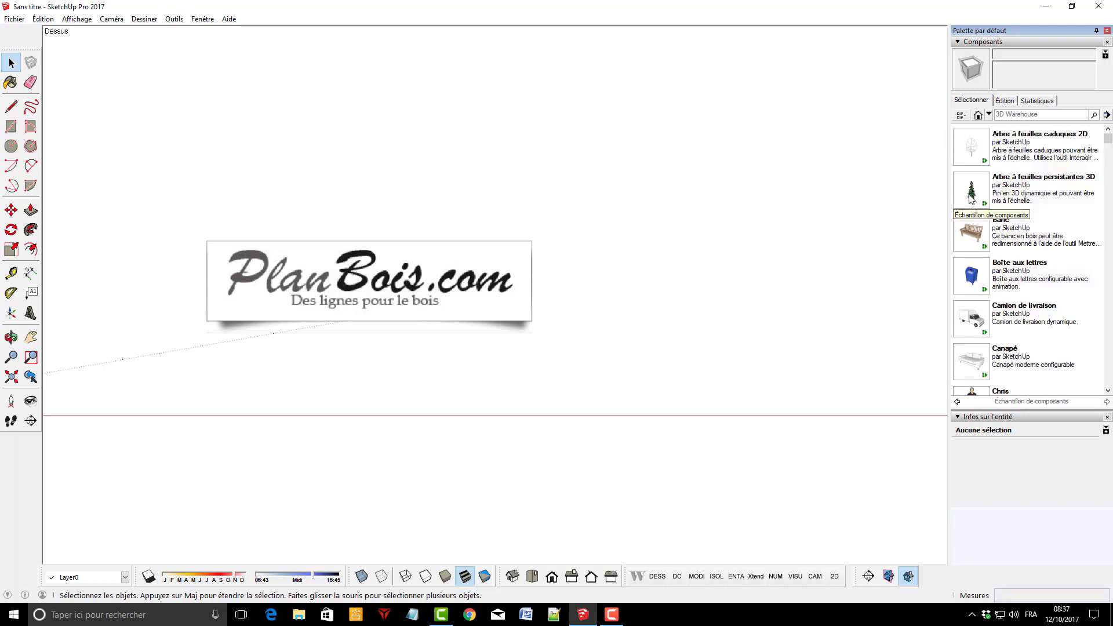
# - Place the Banc component beside the PlanBois logo, switch to an isometric view, and place the Boîte aux lettres component behind the bench
pyautogui.click(971, 232)
pyautogui.click(658, 376)
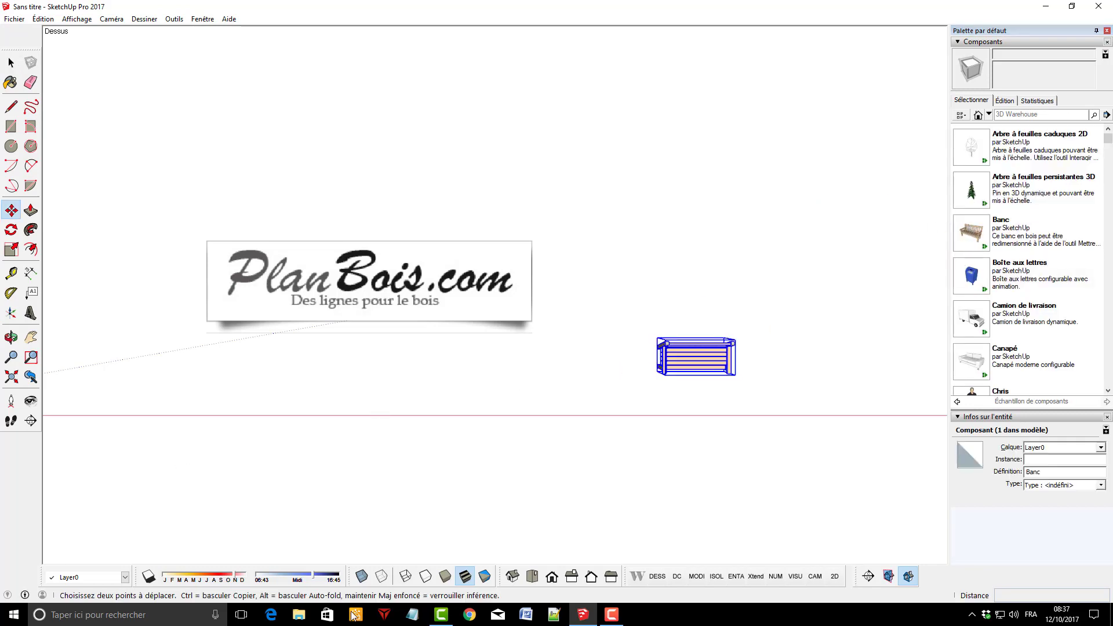
pyautogui.click(517, 578)
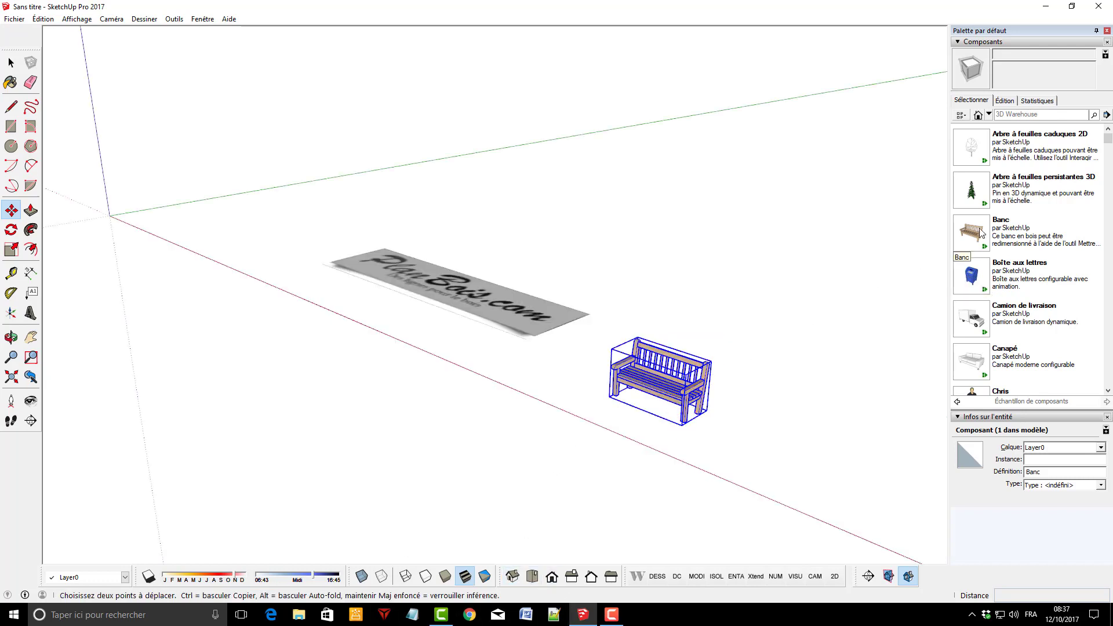
pyautogui.click(975, 281)
pyautogui.click(668, 328)
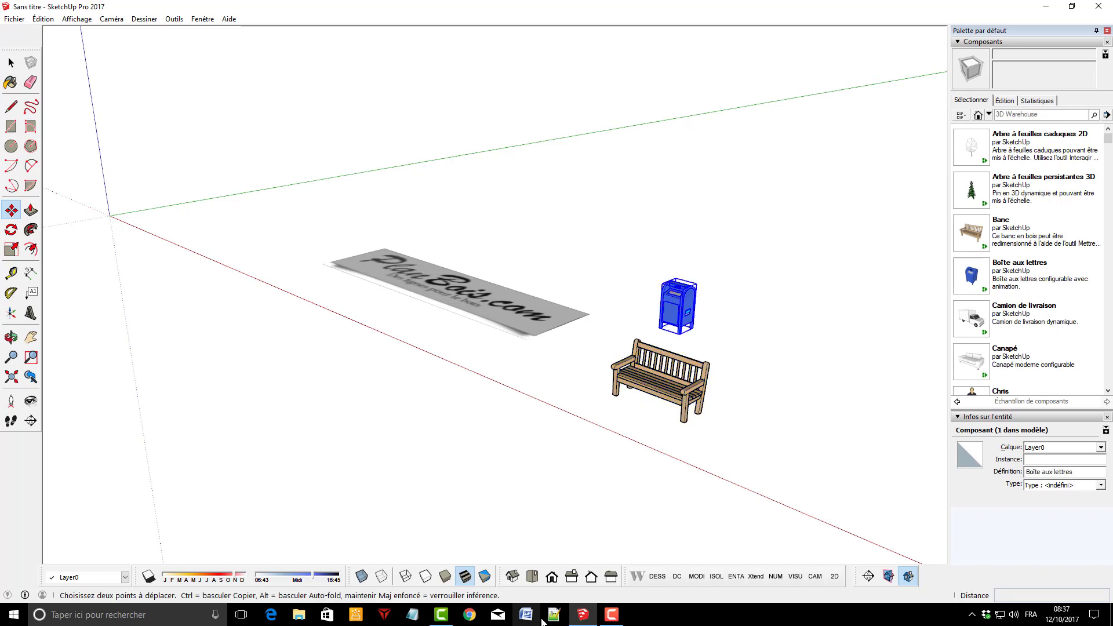
# - Set the mailbox's ColorTheme to Purple and Orange Delivery in Woody's component options, apply it, and deselect the mailbox
pyautogui.click(638, 577)
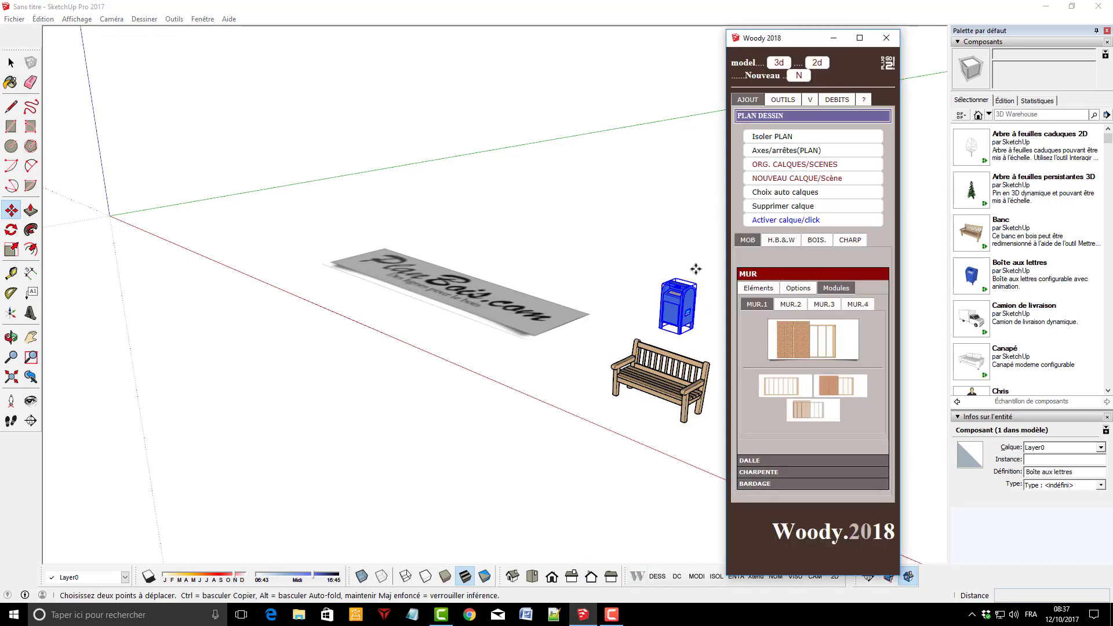
pyautogui.click(803, 293)
pyautogui.click(792, 312)
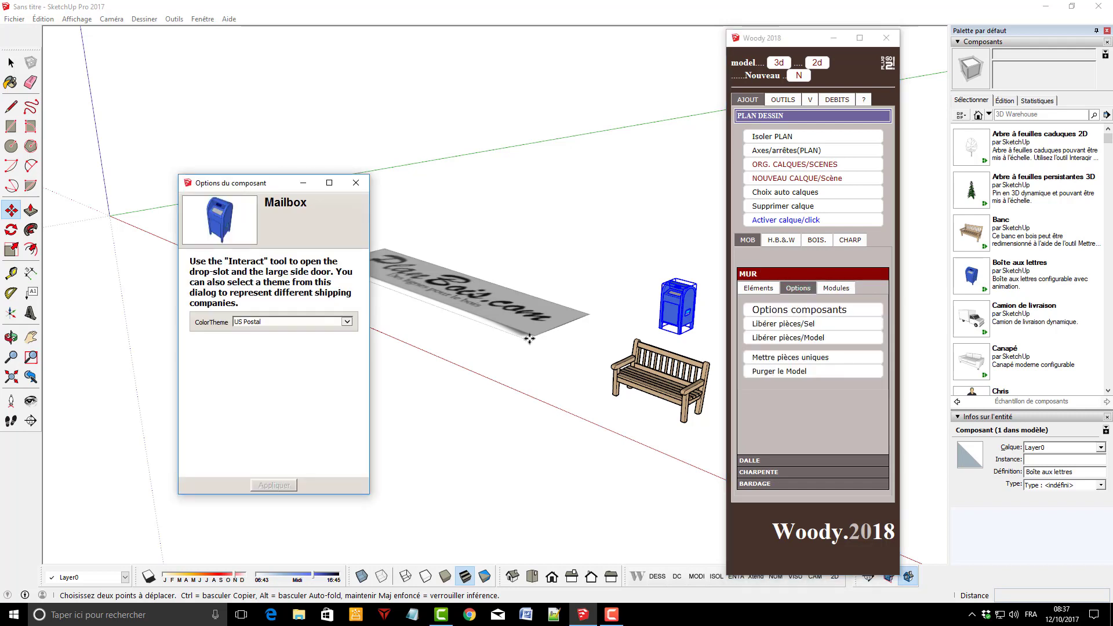
pyautogui.click(346, 322)
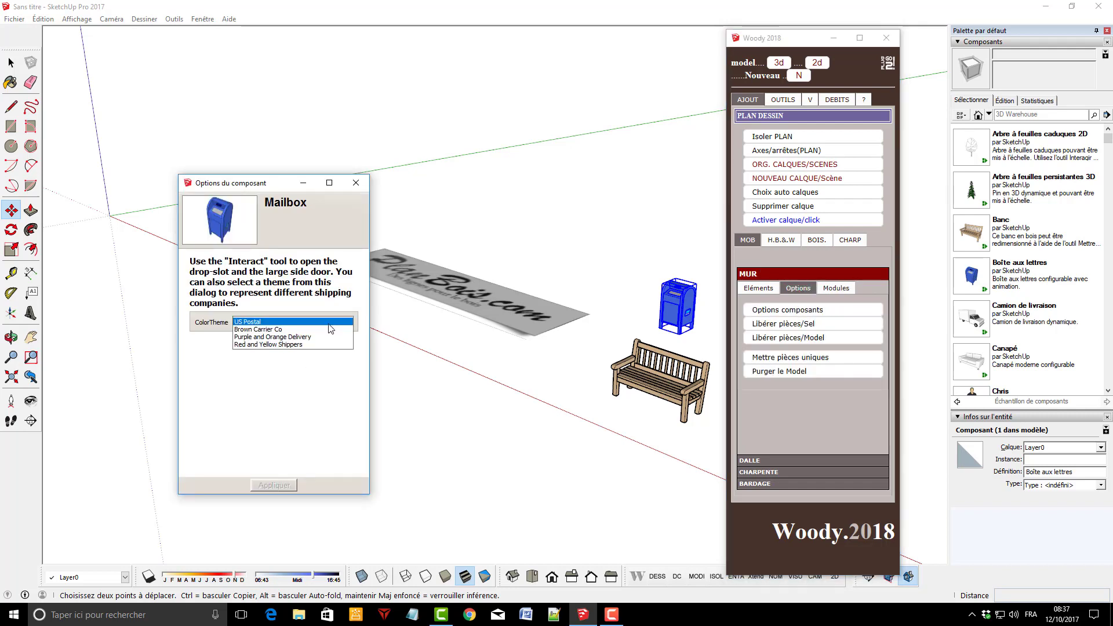
pyautogui.click(323, 338)
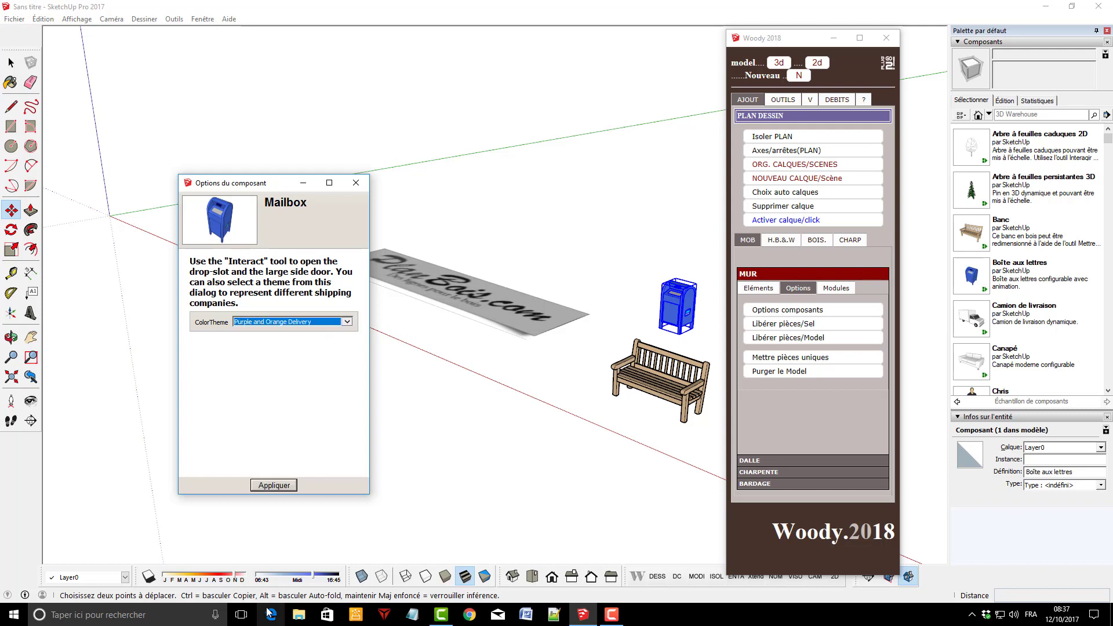
pyautogui.click(274, 486)
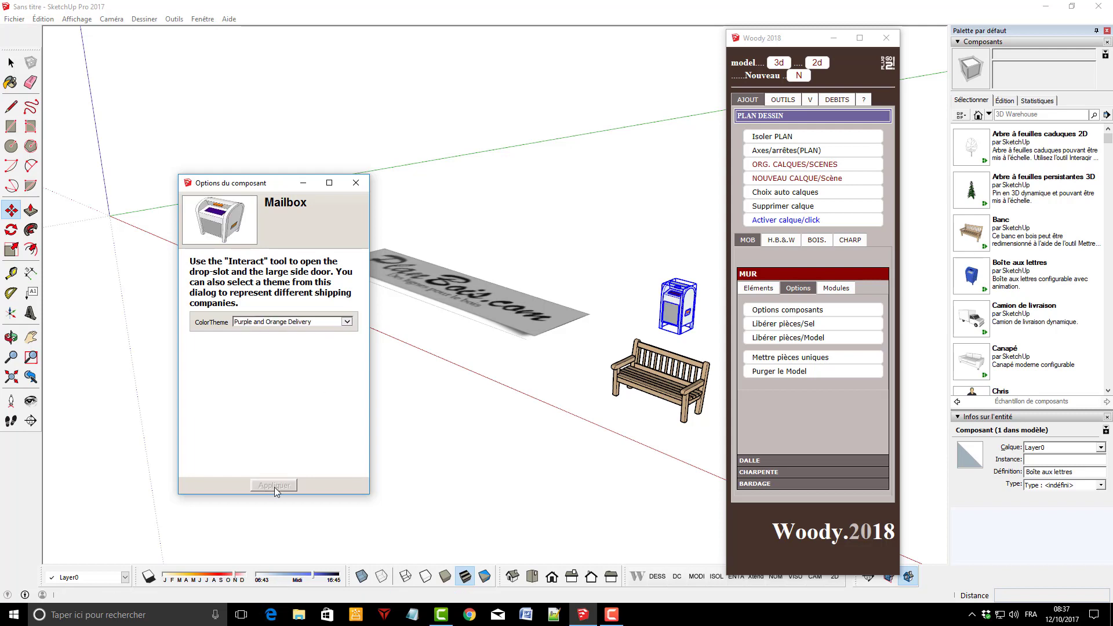
pyautogui.click(356, 184)
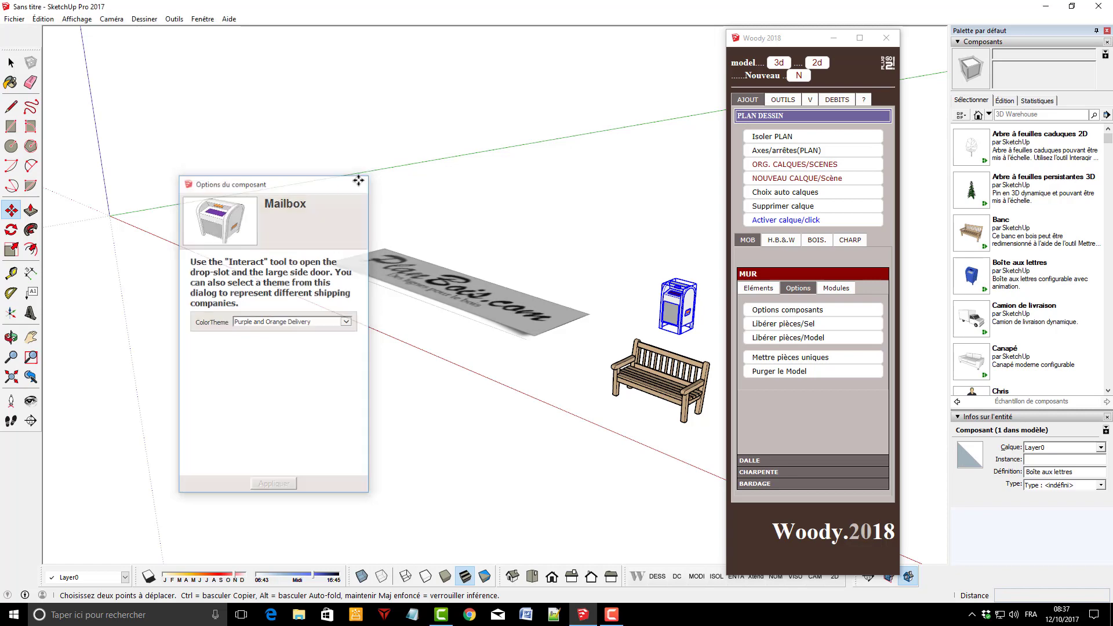
pyautogui.click(11, 62)
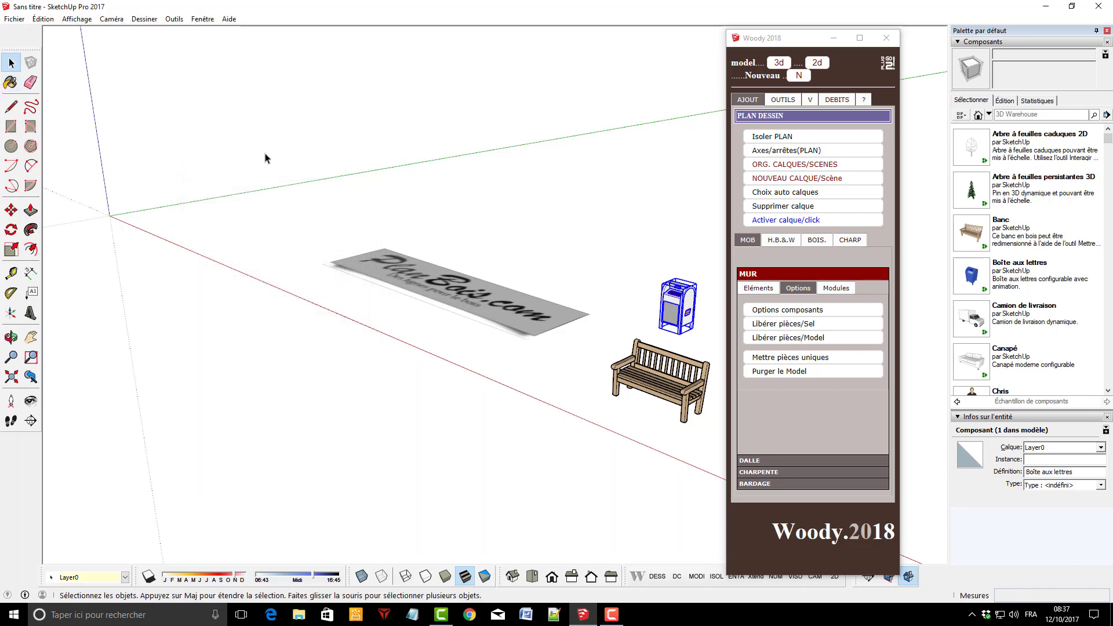
pyautogui.click(266, 156)
pyautogui.scroll(2, 638, 263)
pyautogui.scroll(-2, 427, 238)
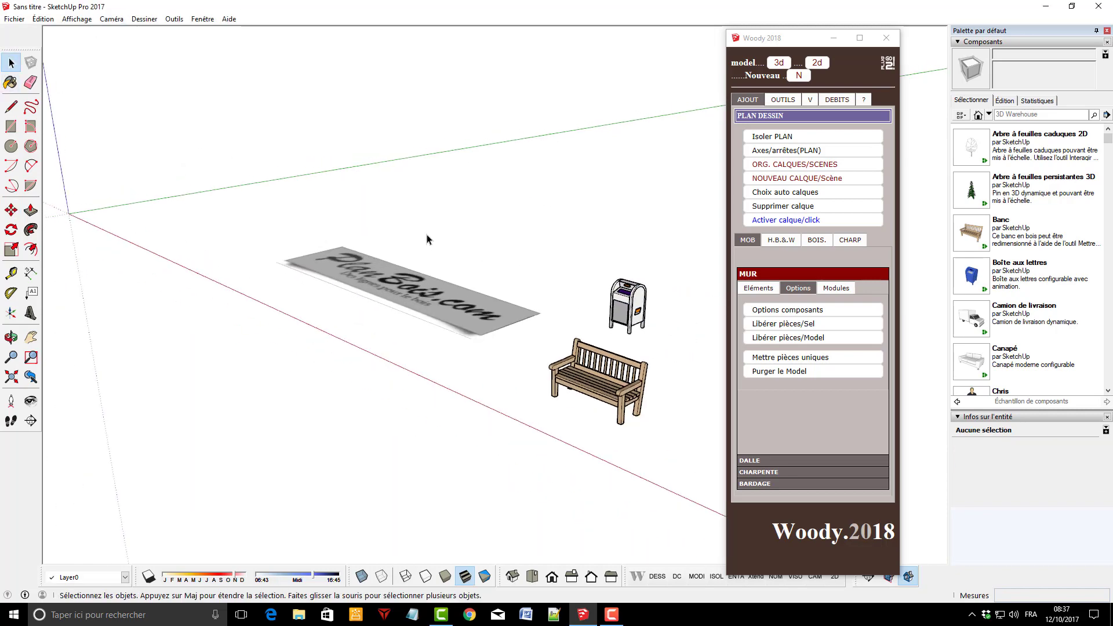
# - Insert Woody's MUR.1 timber-frame wall module at the near edge of the PlanBois logo
pyautogui.click(749, 105)
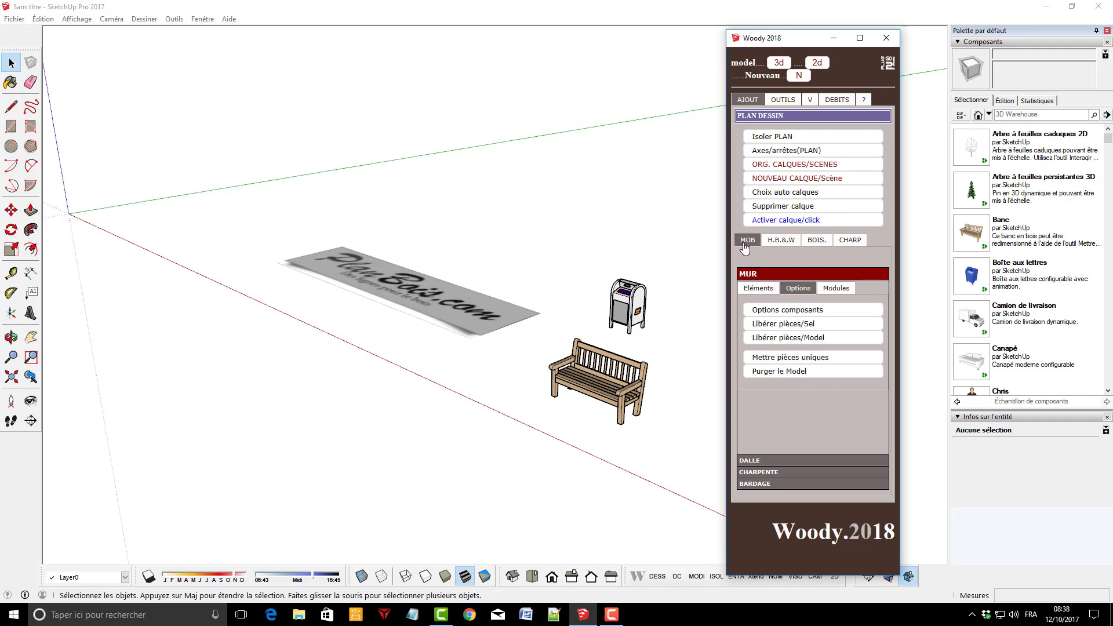
pyautogui.click(836, 289)
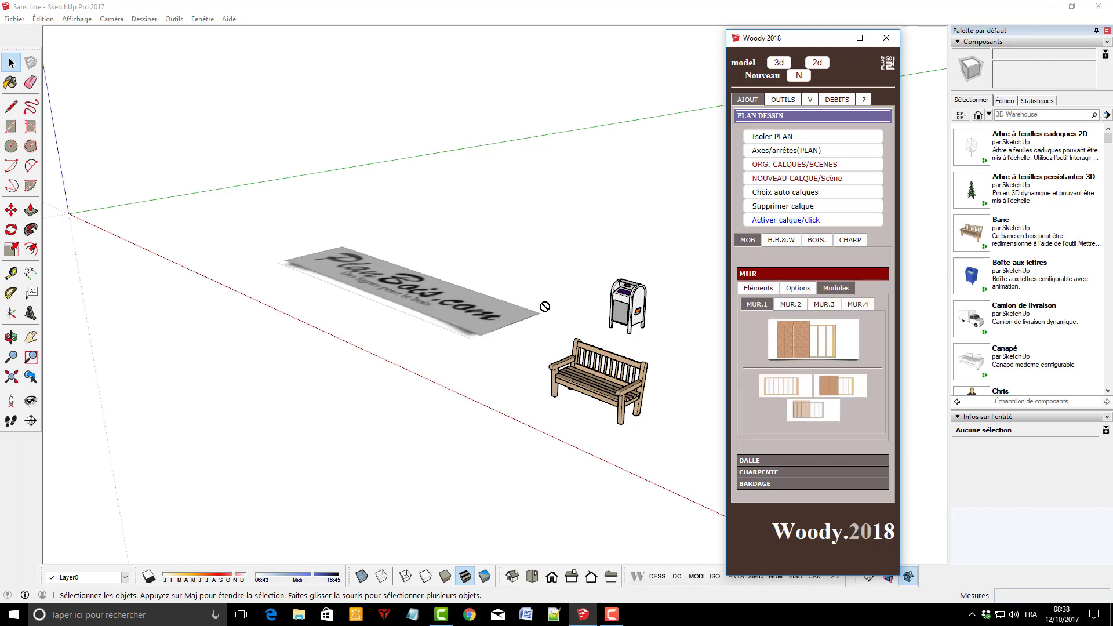
pyautogui.click(788, 351)
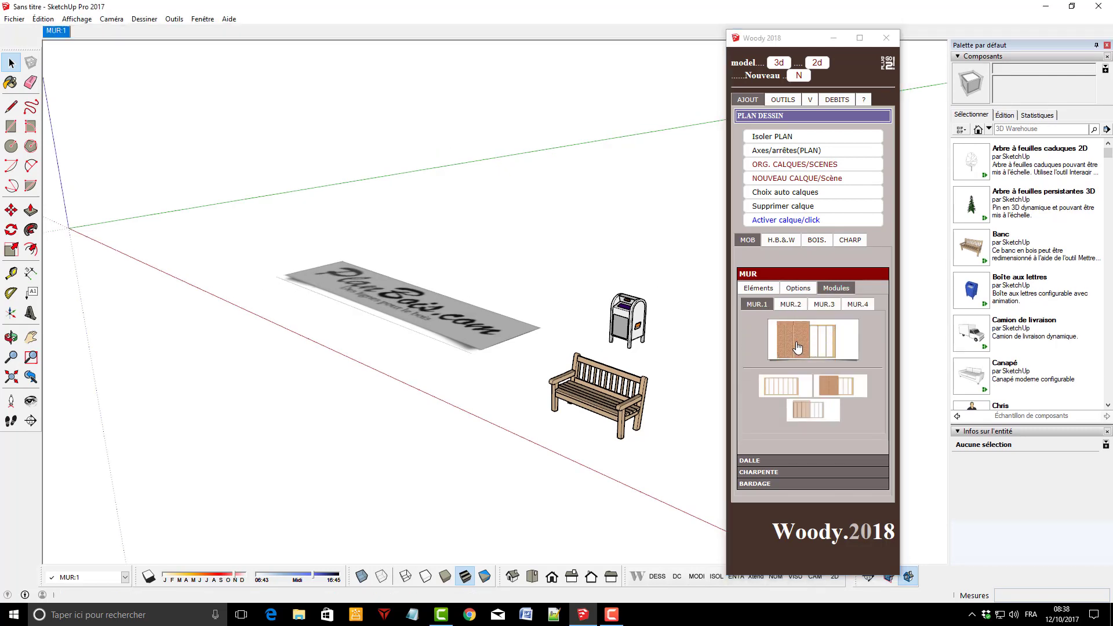
pyautogui.click(358, 341)
pyautogui.scroll(3, 348, 251)
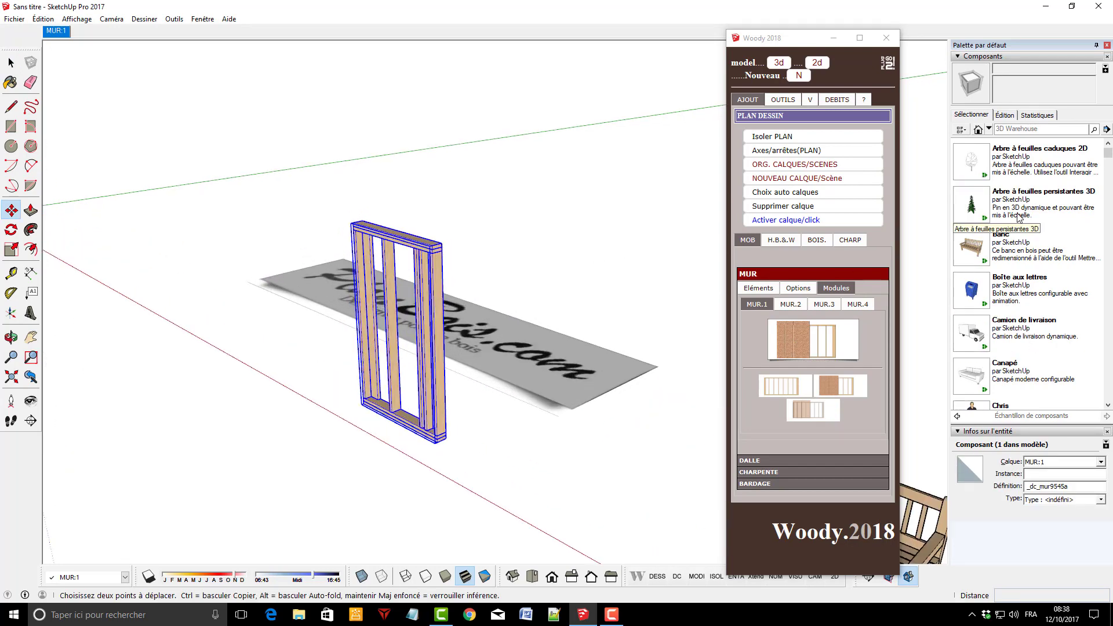
# - Set the inserted wall's stud thickness to 60 mm and frame depth to 160 mm, and apply the values
pyautogui.click(788, 387)
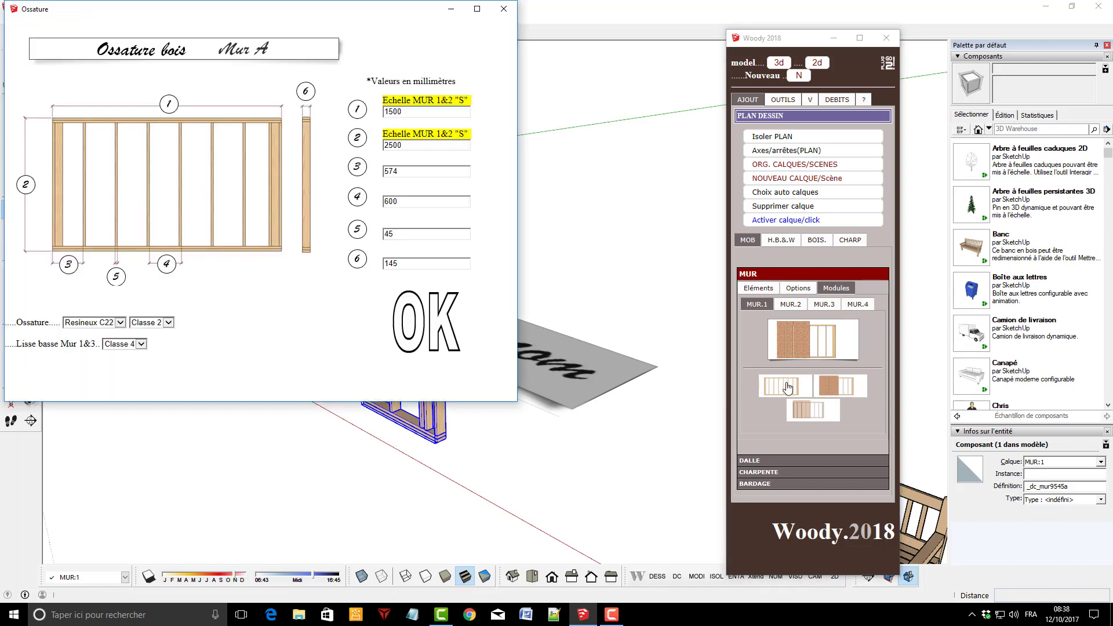
pyautogui.doubleClick(397, 235)
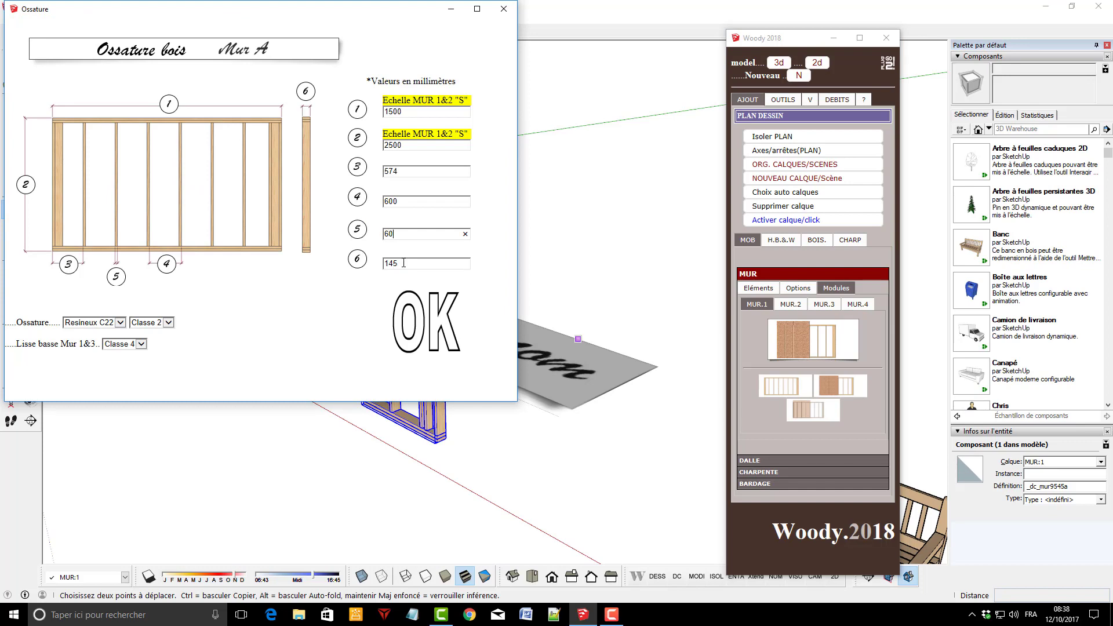
pyautogui.doubleClick(403, 263)
pyautogui.write('160')
pyautogui.click(401, 316)
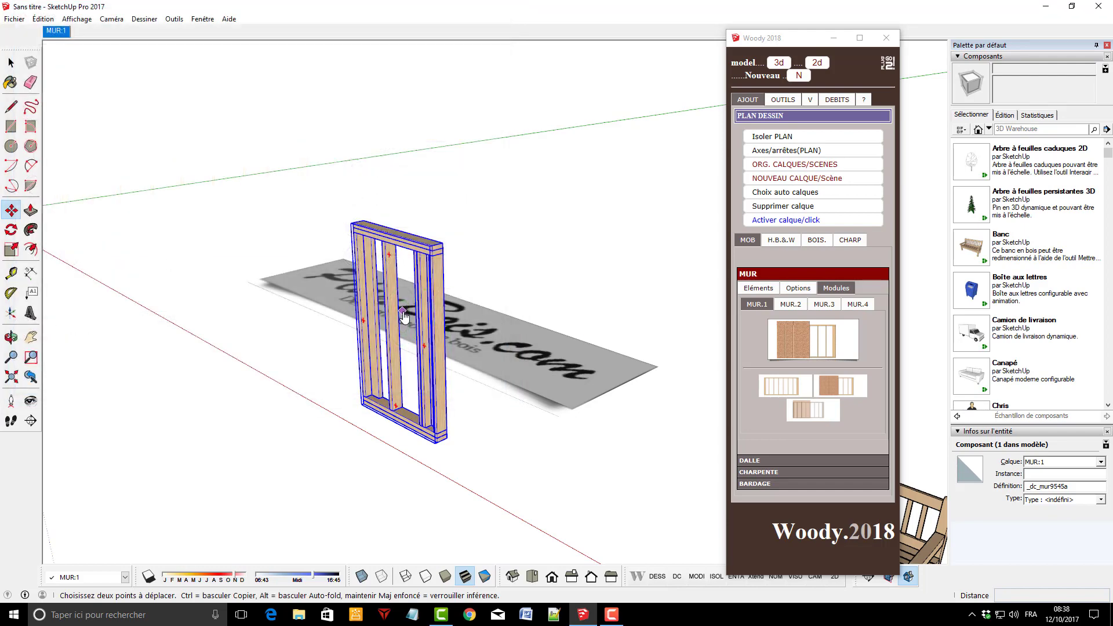
pyautogui.scroll(-2, 263, 110)
pyautogui.scroll(-1, 279, 139)
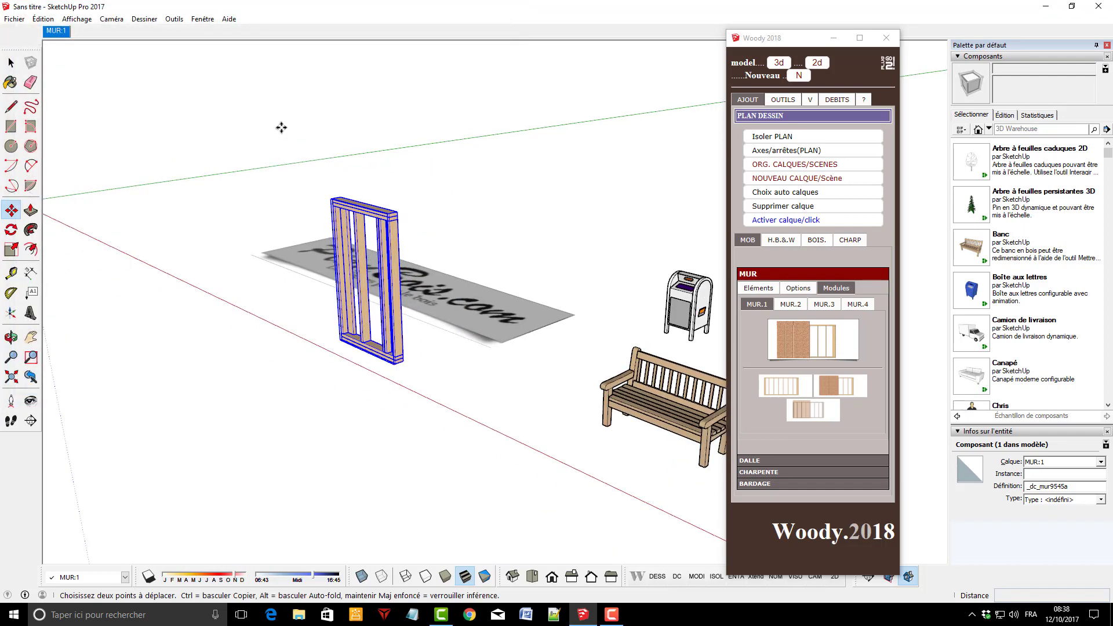
# - Place a second instance of the _dc_mur9545a wall from the in-model components between the first wall and the bench
pyautogui.click(9, 64)
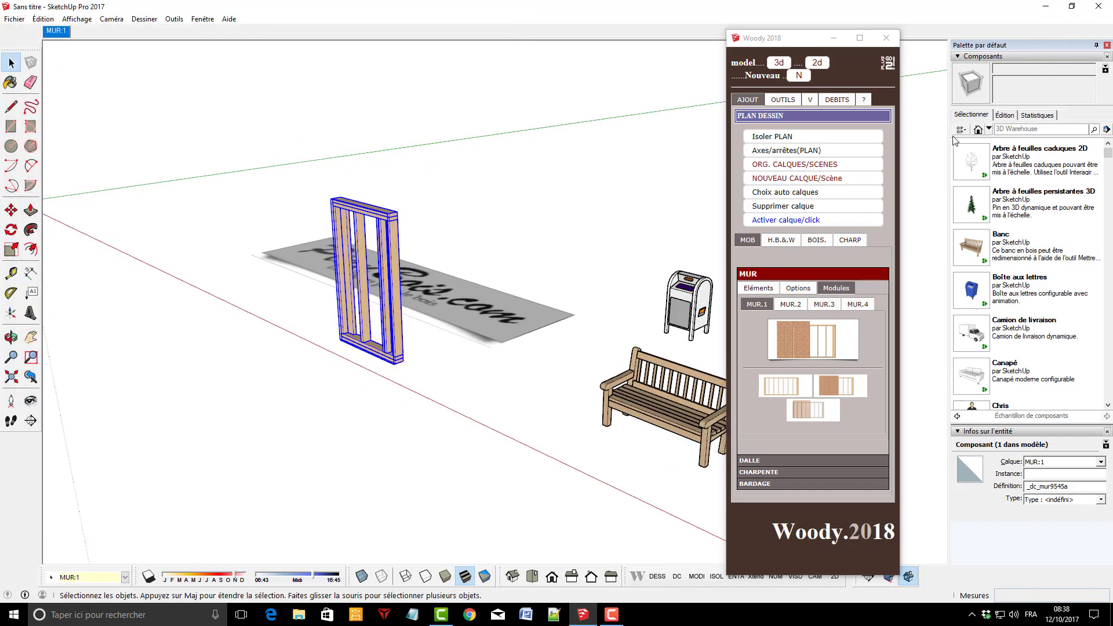
pyautogui.click(980, 130)
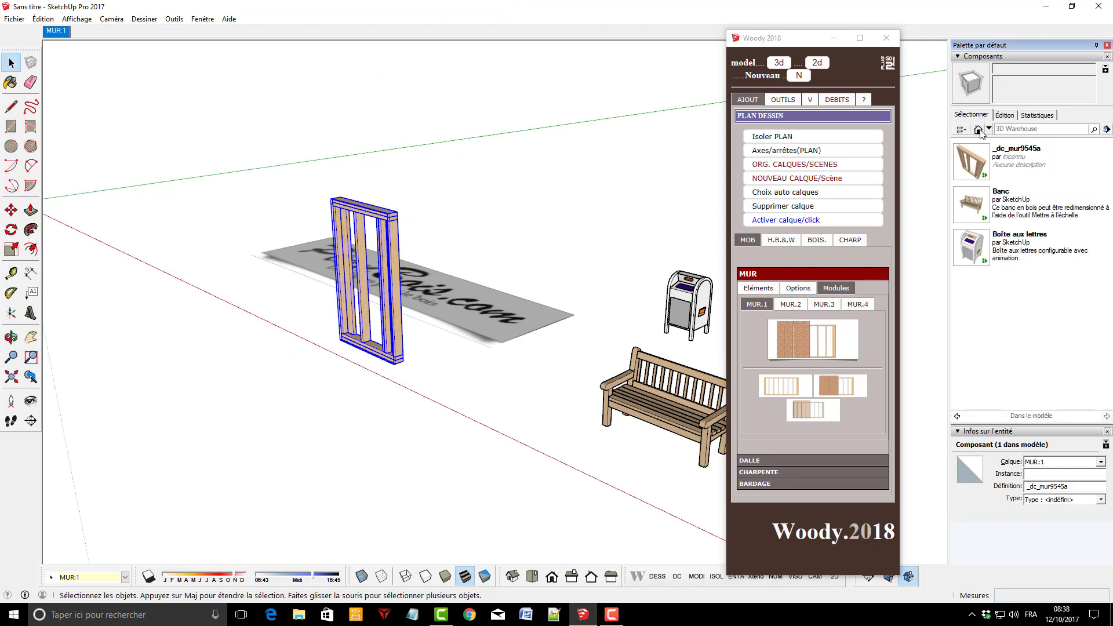
pyautogui.click(974, 166)
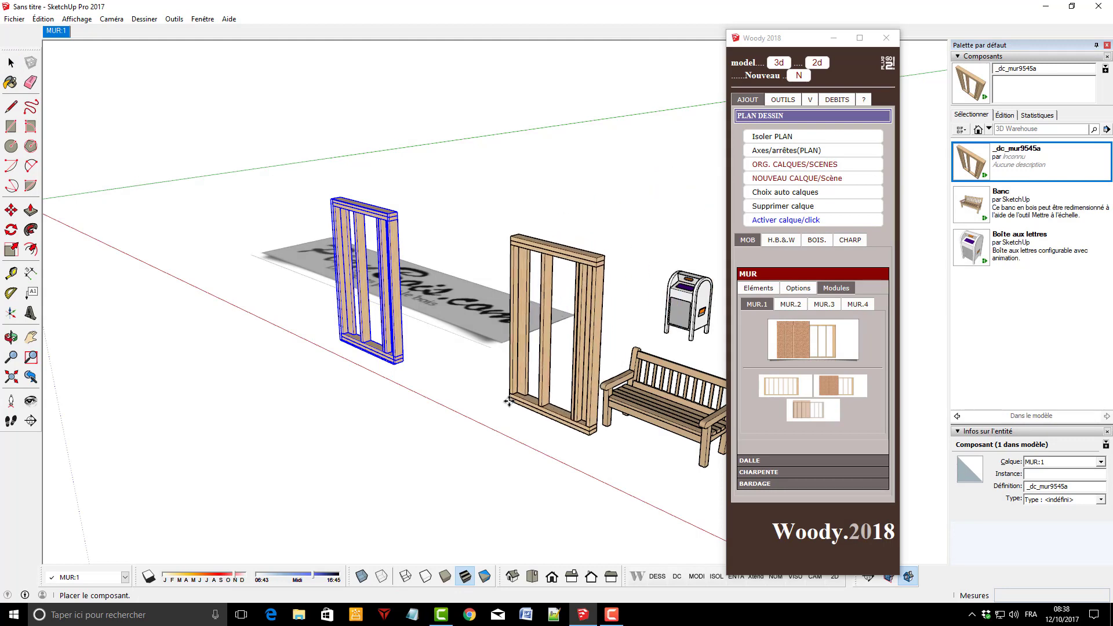
pyautogui.click(475, 403)
pyautogui.press('m')
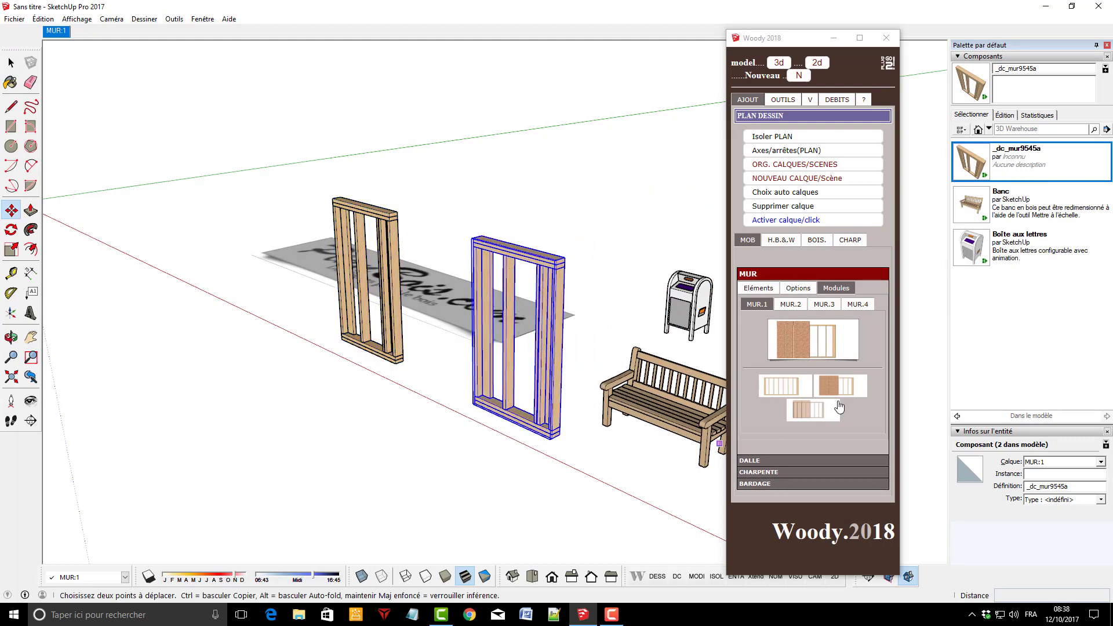
# - Set the second wall's stud thickness to 80 mm and frame depth to 300 mm, and apply the values
pyautogui.click(792, 393)
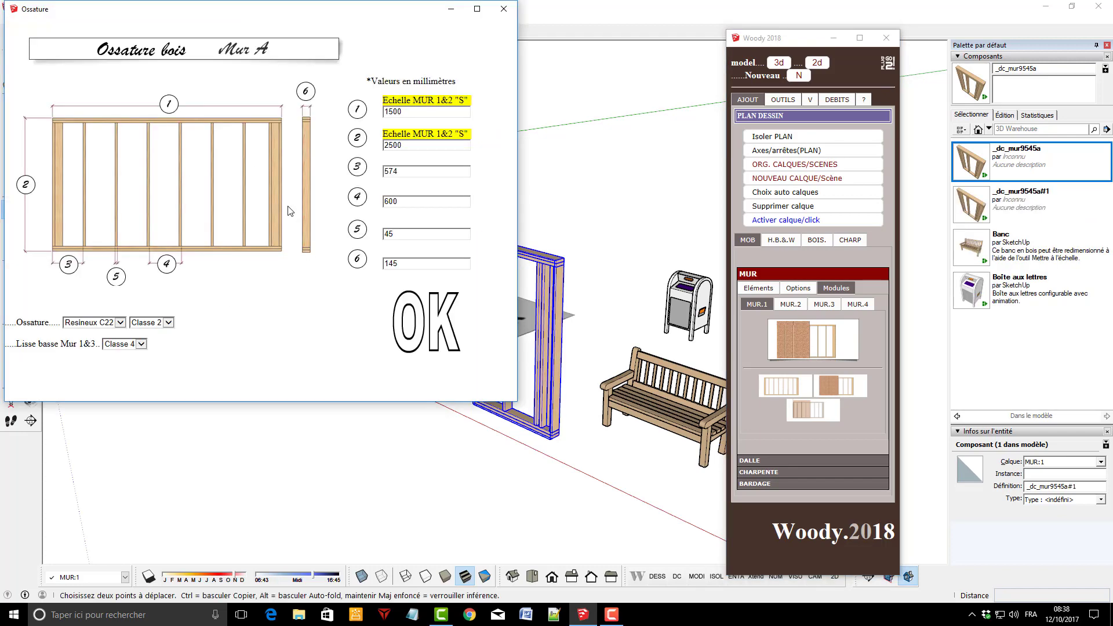
pyautogui.doubleClick(399, 235)
pyautogui.press('Tab')
pyautogui.write('3')
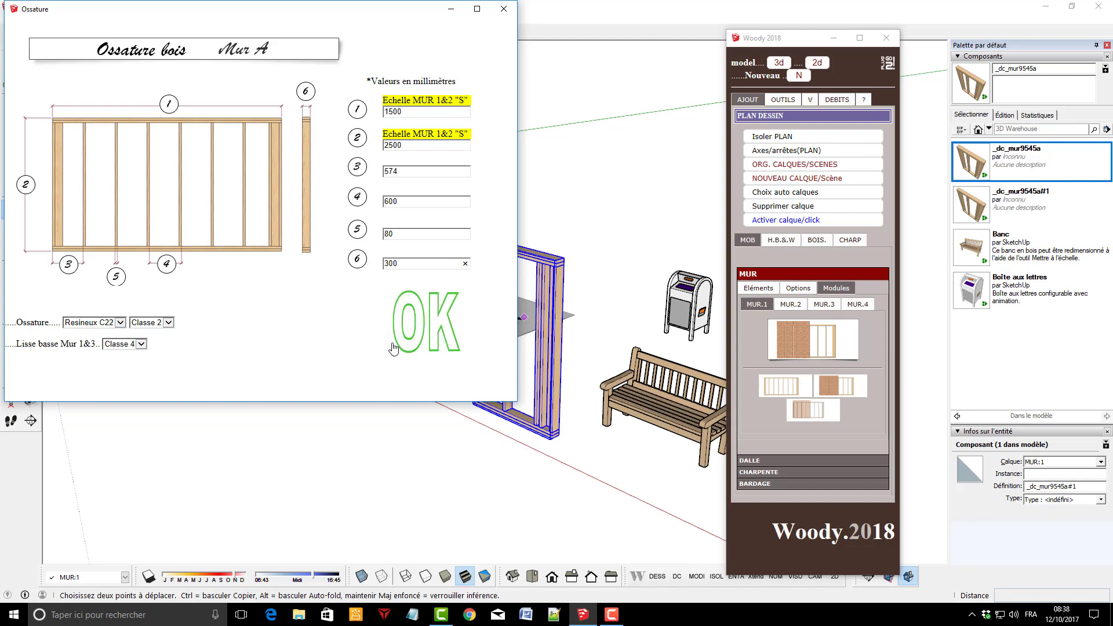
pyautogui.click(425, 323)
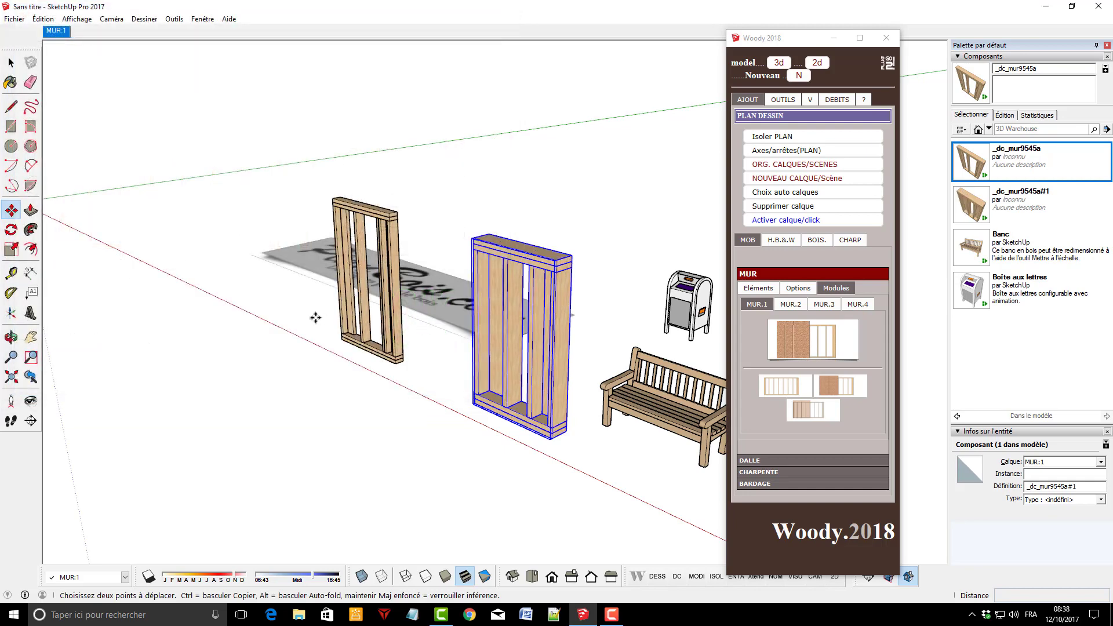
# - Place an instance of _dc_mur9545a#1 in front of the red axis and one of _dc_mur9545a near the origin
pyautogui.scroll(-2, 316, 318)
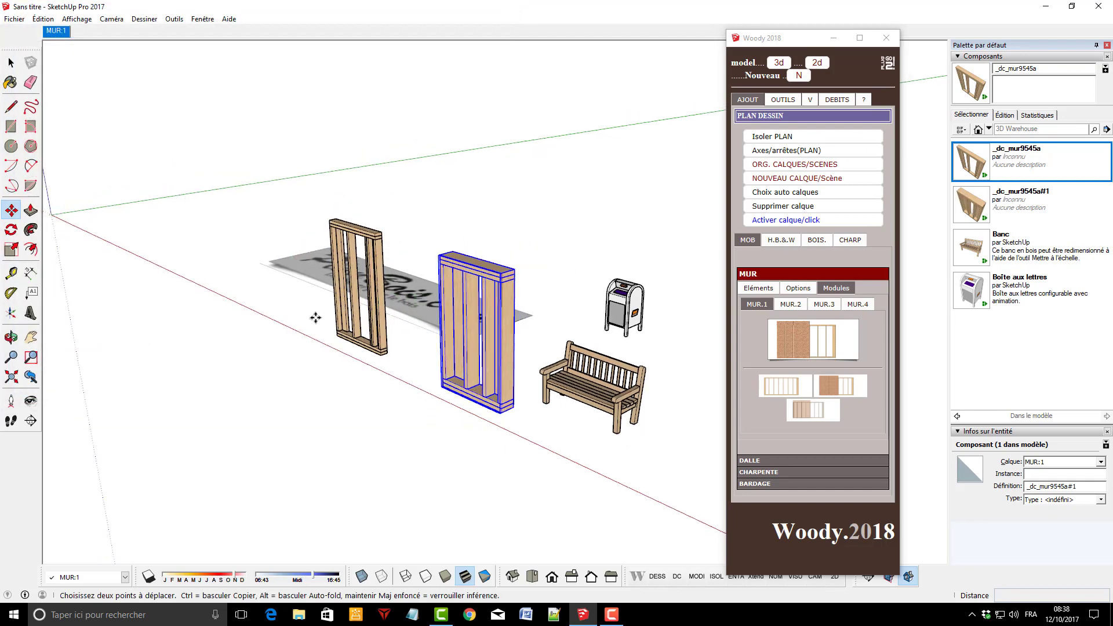
pyautogui.click(985, 210)
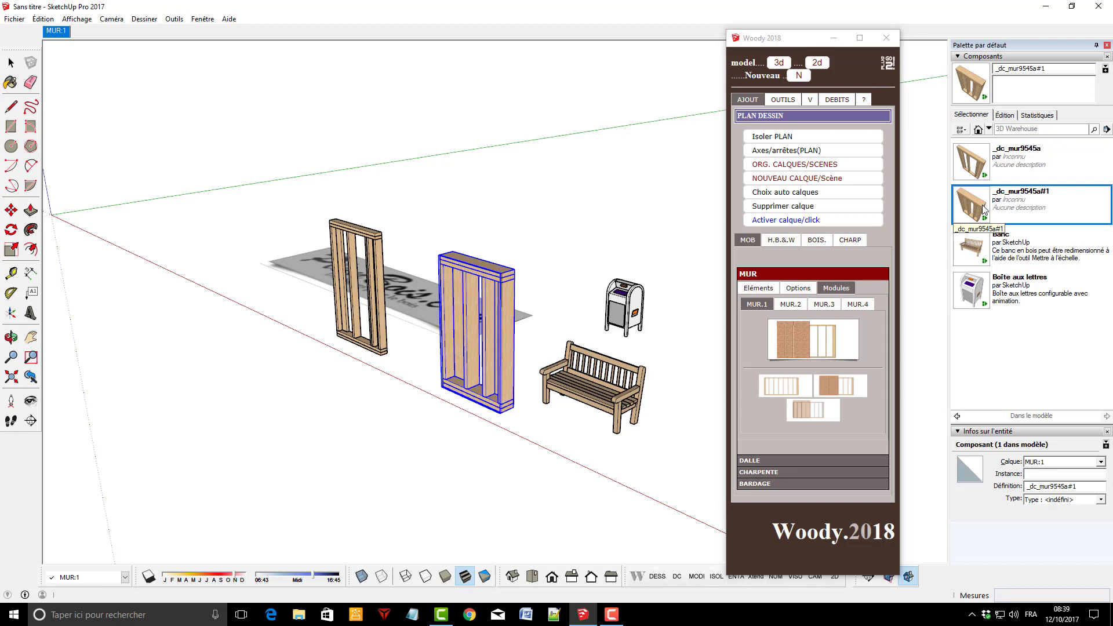
pyautogui.click(259, 400)
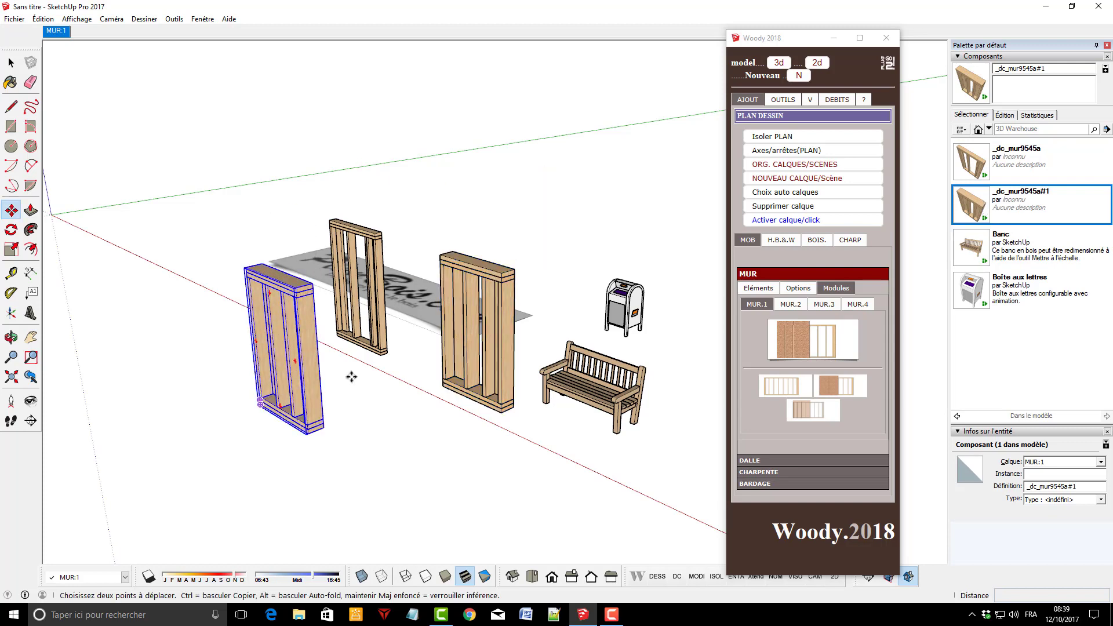
pyautogui.click(967, 163)
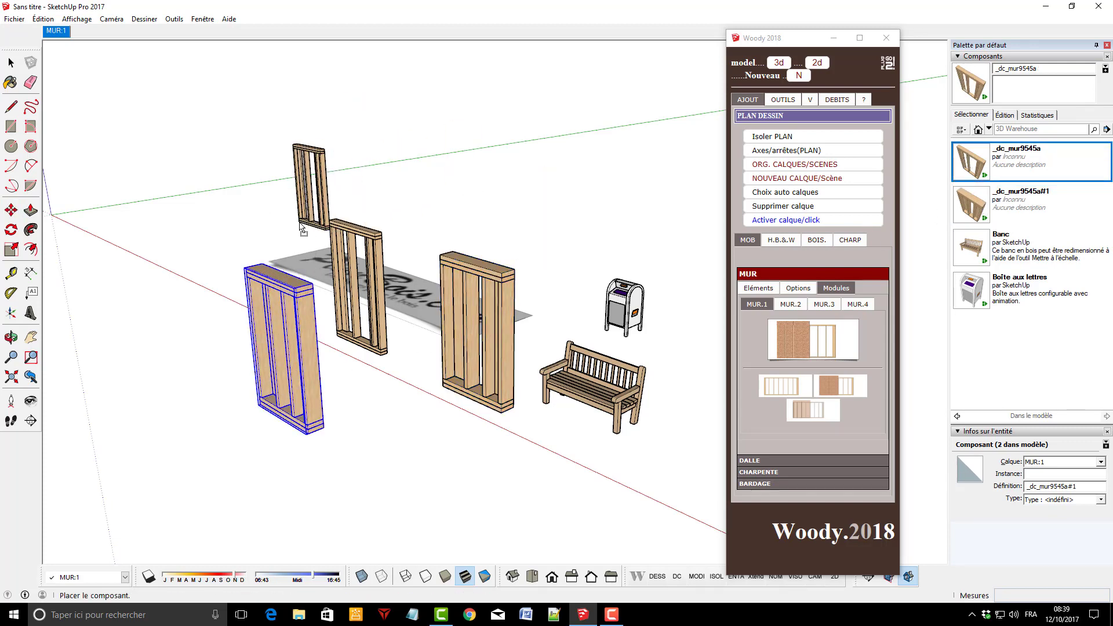
pyautogui.click(129, 284)
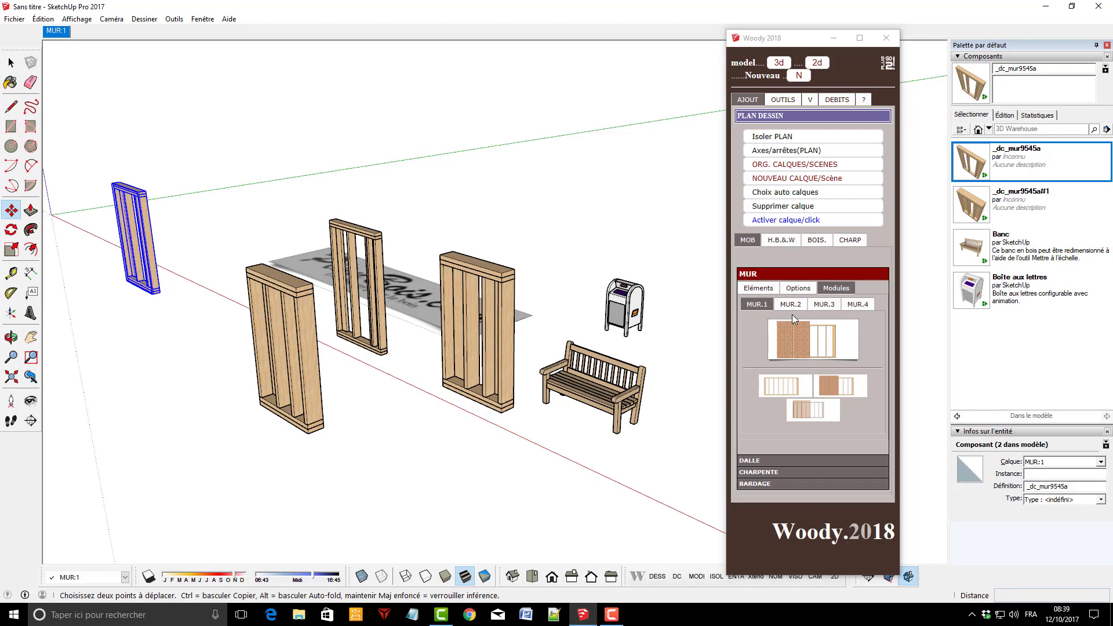
# - Insert another MUR.1 timber-frame wall module in front of the red axis and scale it by 2.50 along the red axis
pyautogui.click(806, 343)
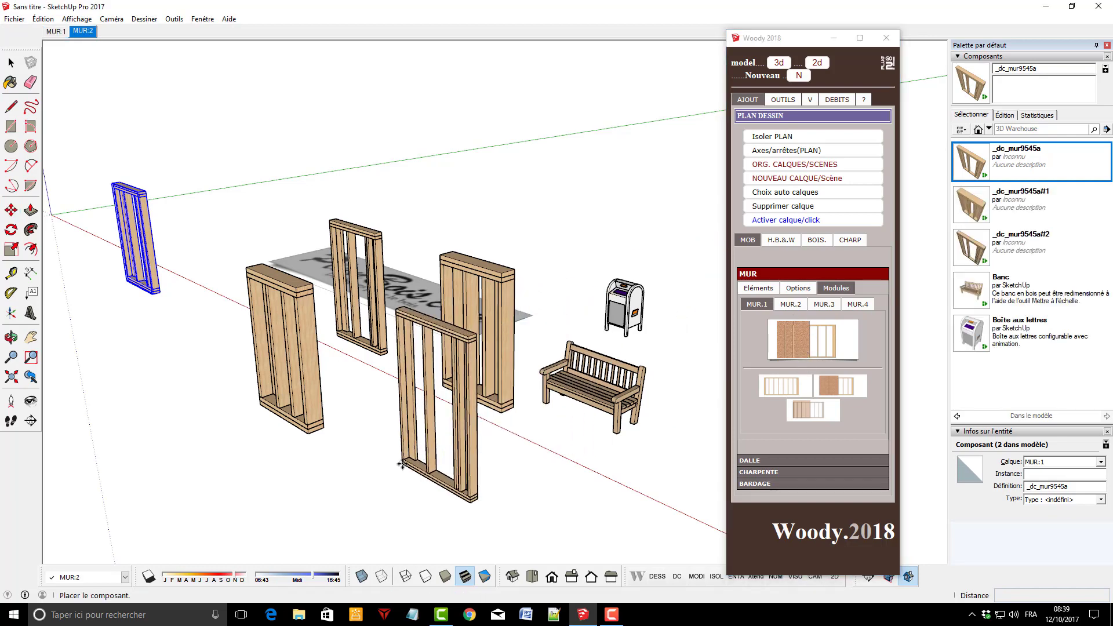
pyautogui.click(402, 459)
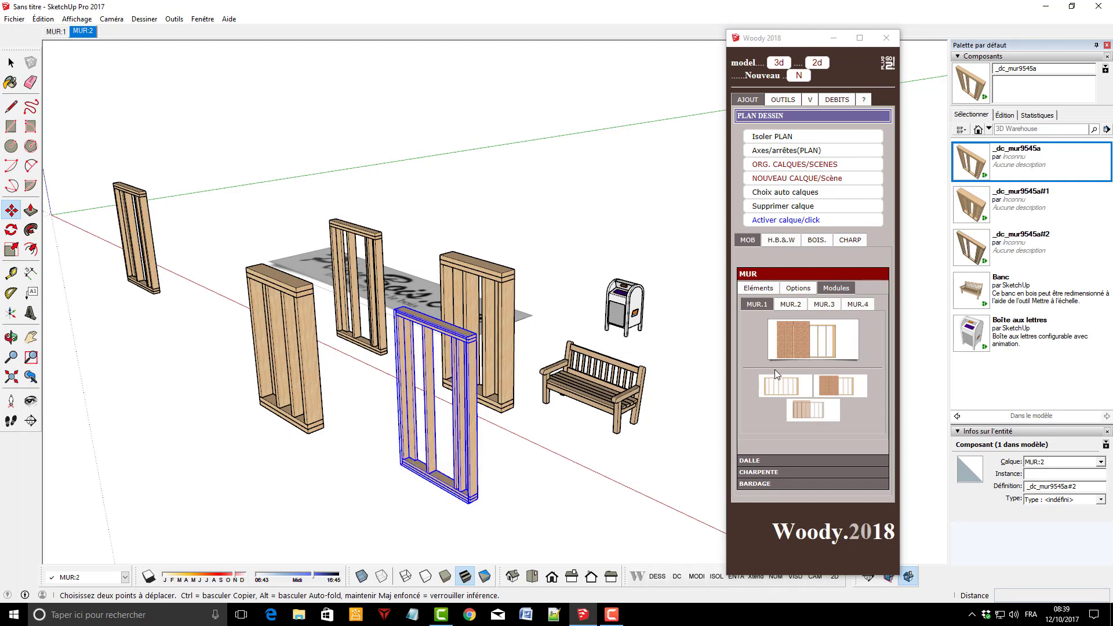
pyautogui.click(10, 248)
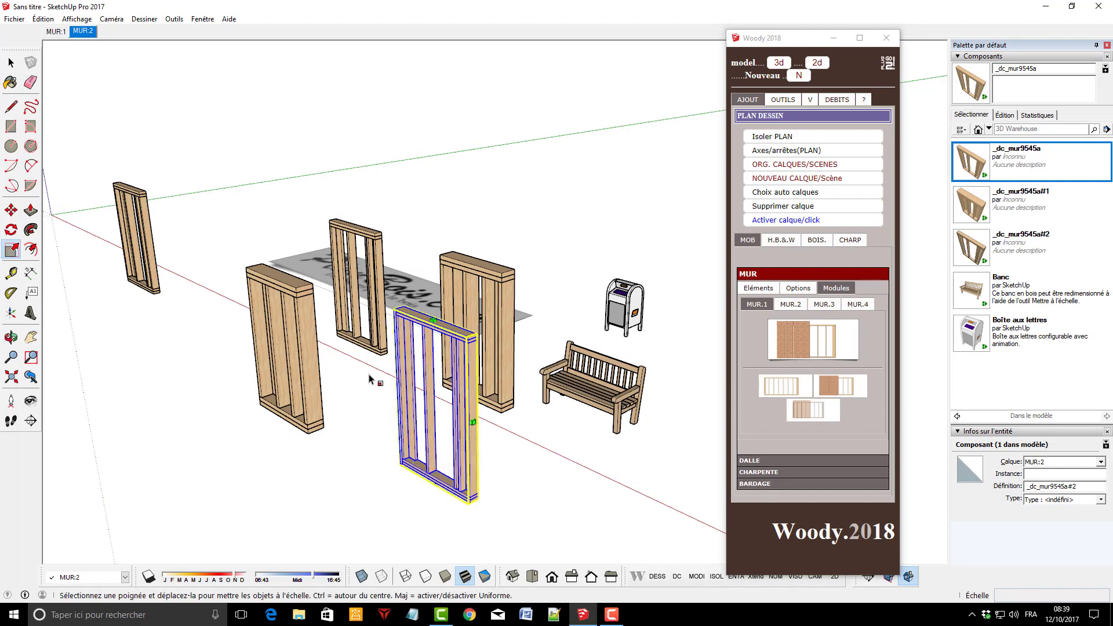
pyautogui.moveTo(474, 422); pyautogui.dragTo(605, 485)
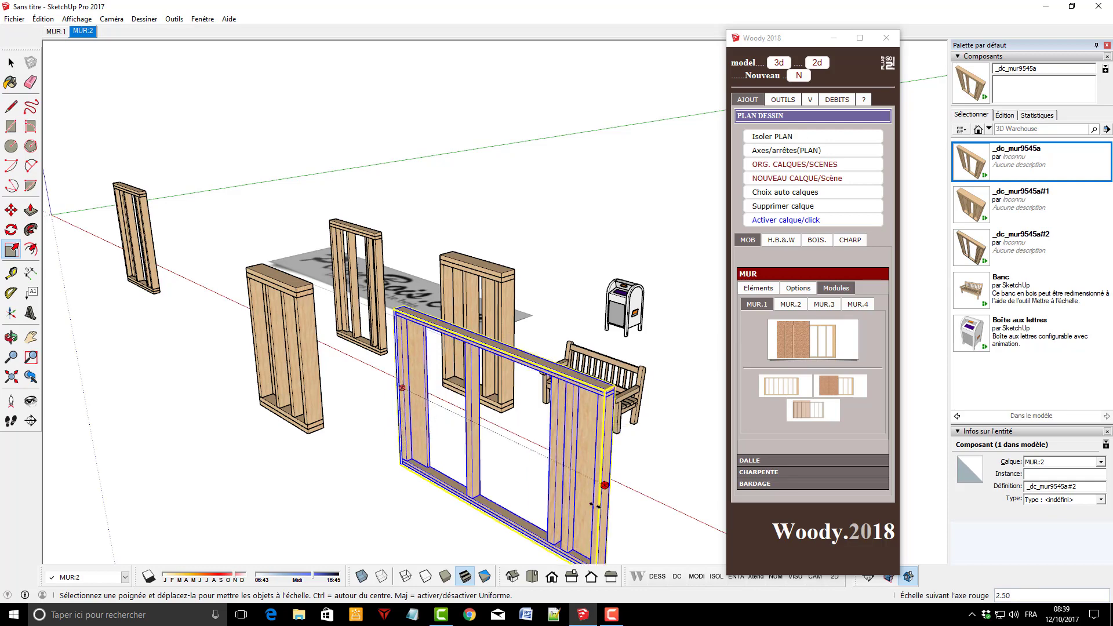
# - Clad the widened wall with three class 3 OSB panels, 1196 wide and 2500 high, and confirm the panel settings
pyautogui.click(832, 393)
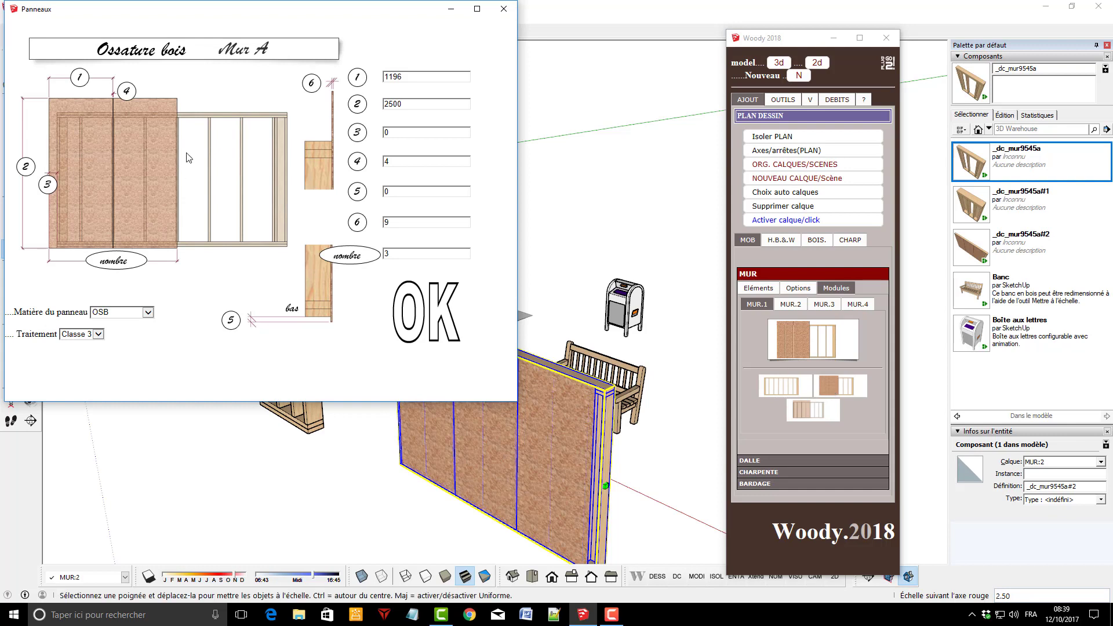
pyautogui.doubleClick(390, 220)
pyautogui.click(426, 313)
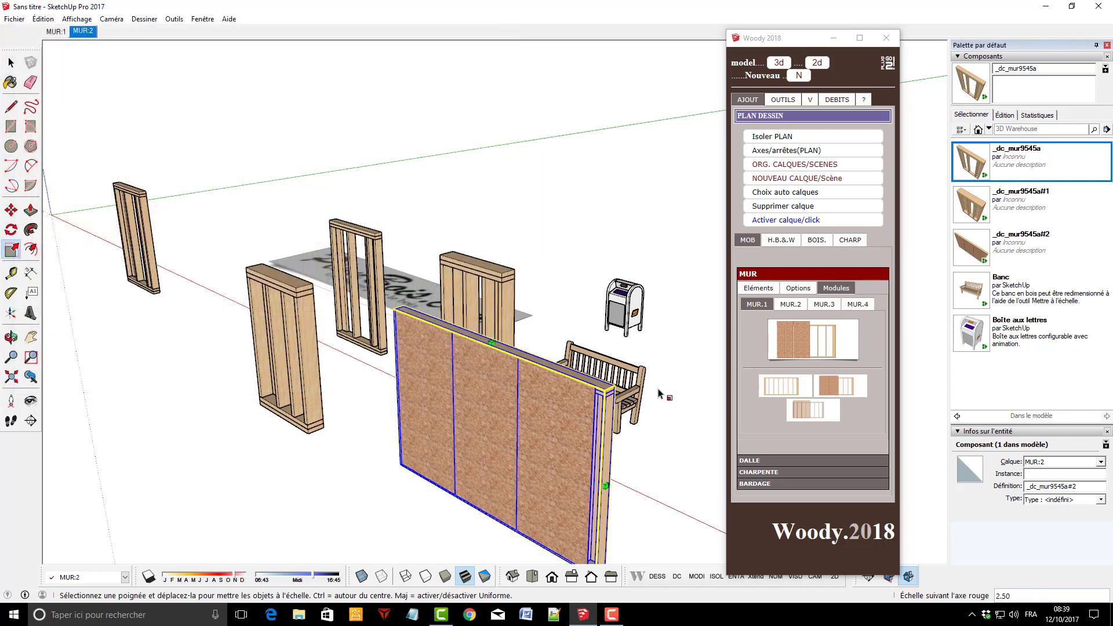
# - Place another instance of the panelled wall _dc_mur9545a#2 behind the PlanBois logo, in line with the mailbox
pyautogui.click(973, 255)
pyautogui.click(482, 229)
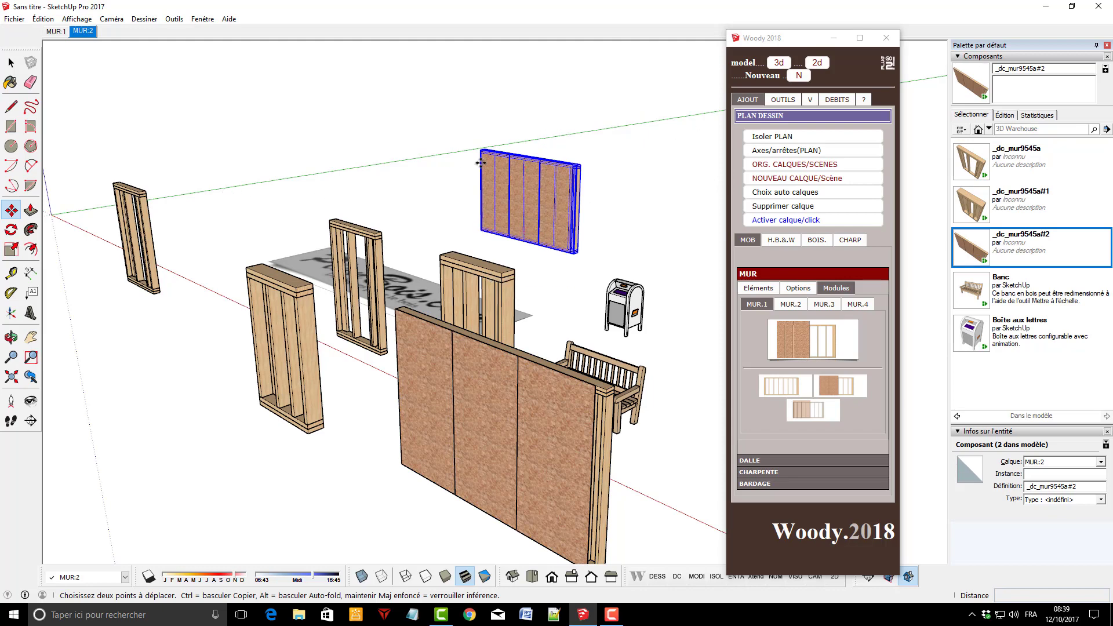
pyautogui.scroll(2, 522, 112)
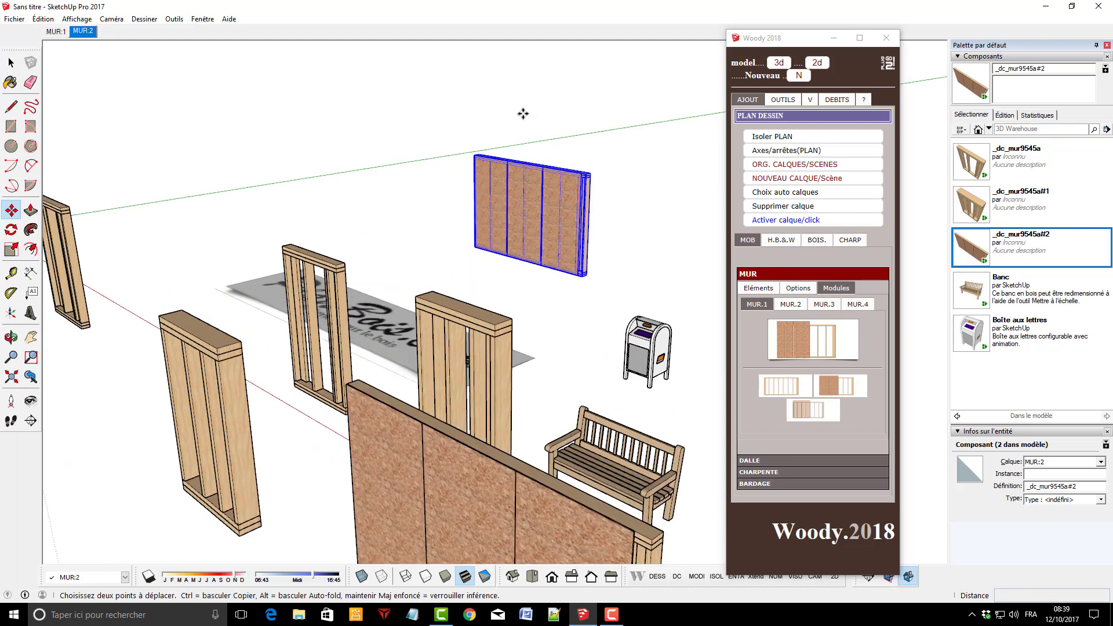
# - Create the MUR:3 layer and scene, and place another _dc_mur9545a#2 panelled wall on it behind the logo
pyautogui.click(789, 181)
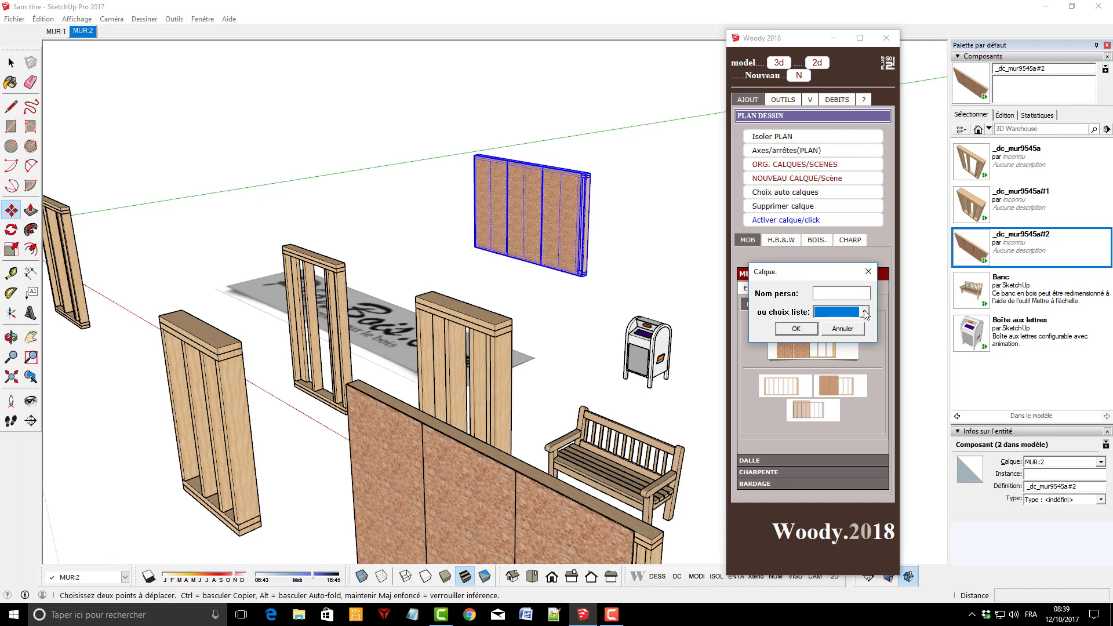
pyautogui.click(865, 312)
pyautogui.click(850, 325)
pyautogui.click(796, 329)
pyautogui.click(961, 254)
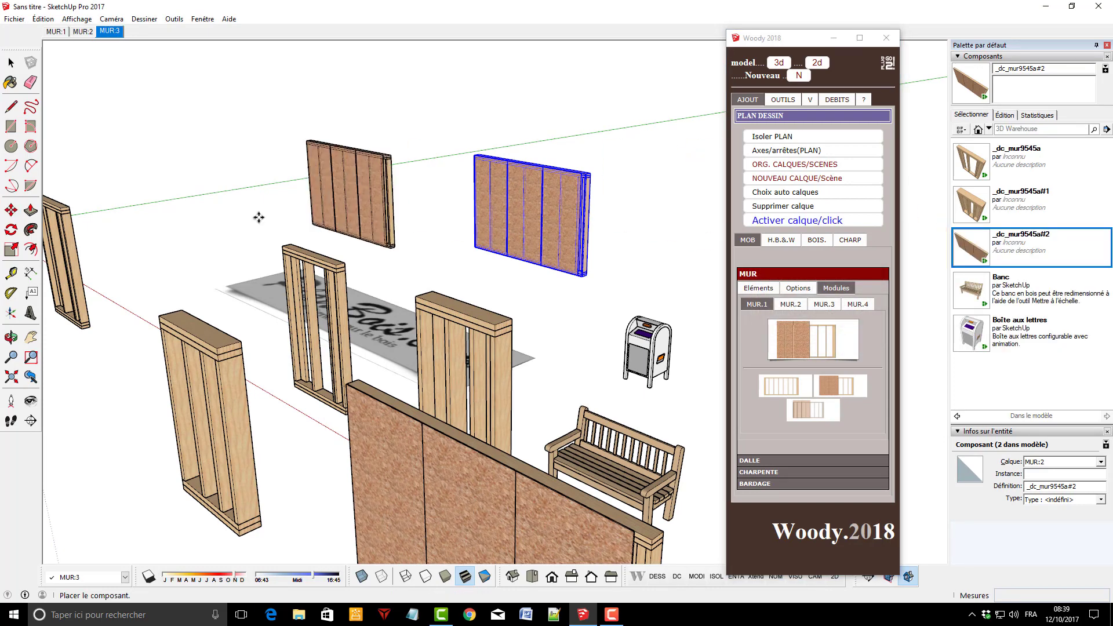
pyautogui.click(183, 223)
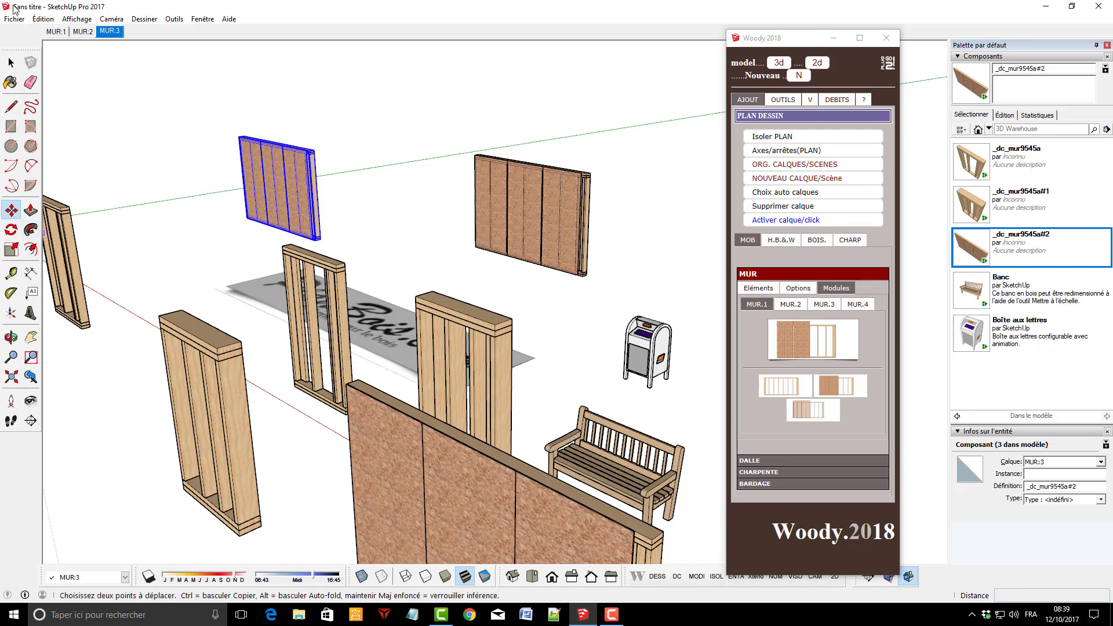
# - Select the two rear panelled walls in turn to check their layers, and clear the selection
pyautogui.click(11, 62)
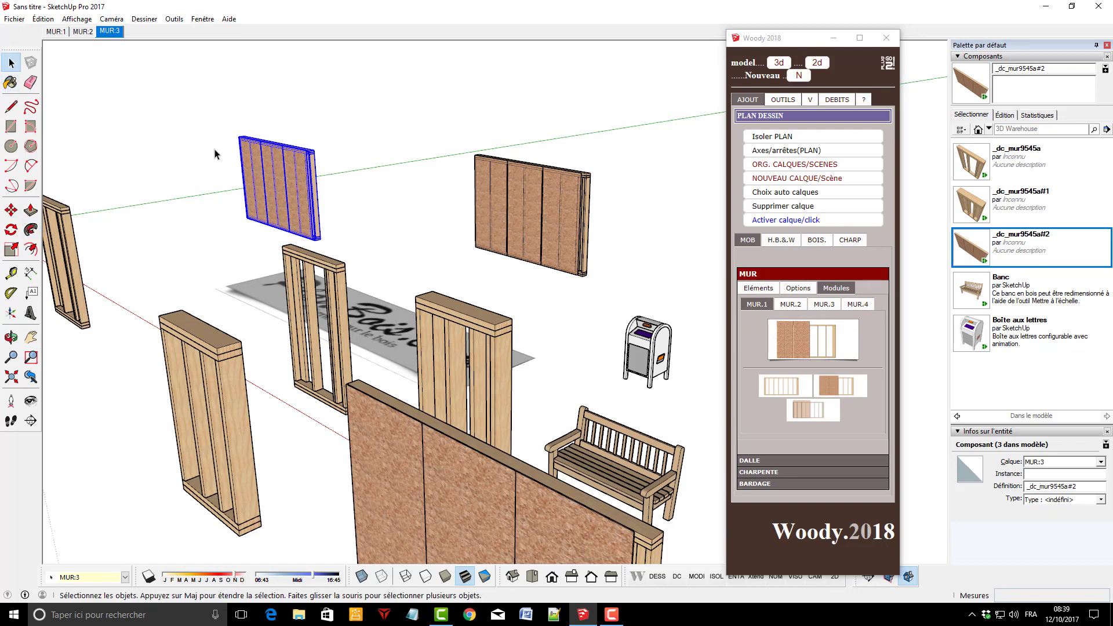
pyautogui.click(534, 219)
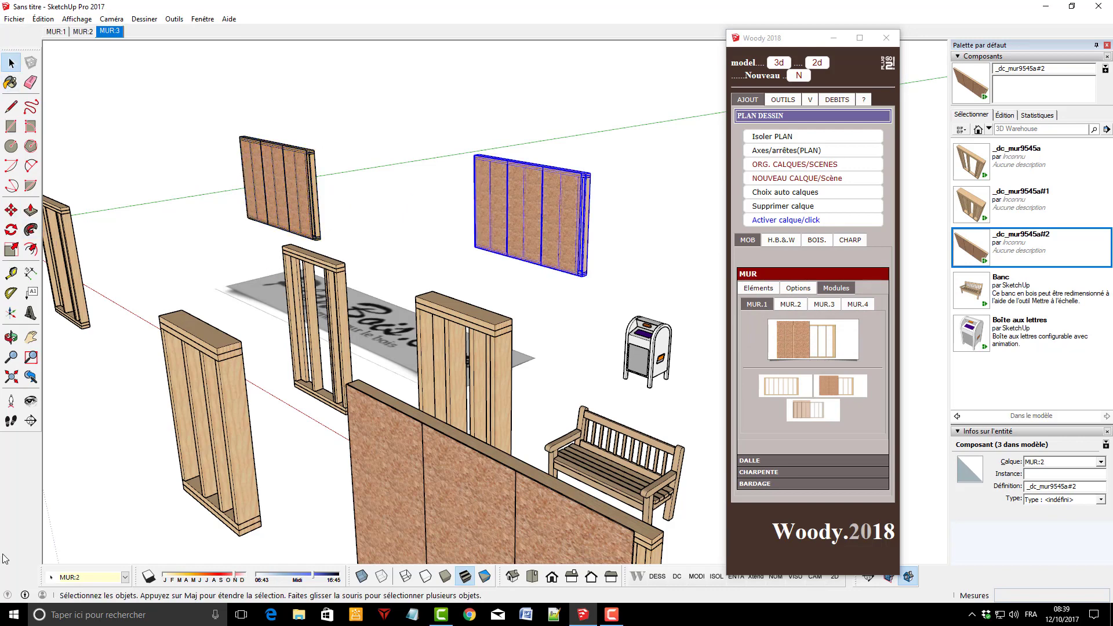
pyautogui.click(294, 171)
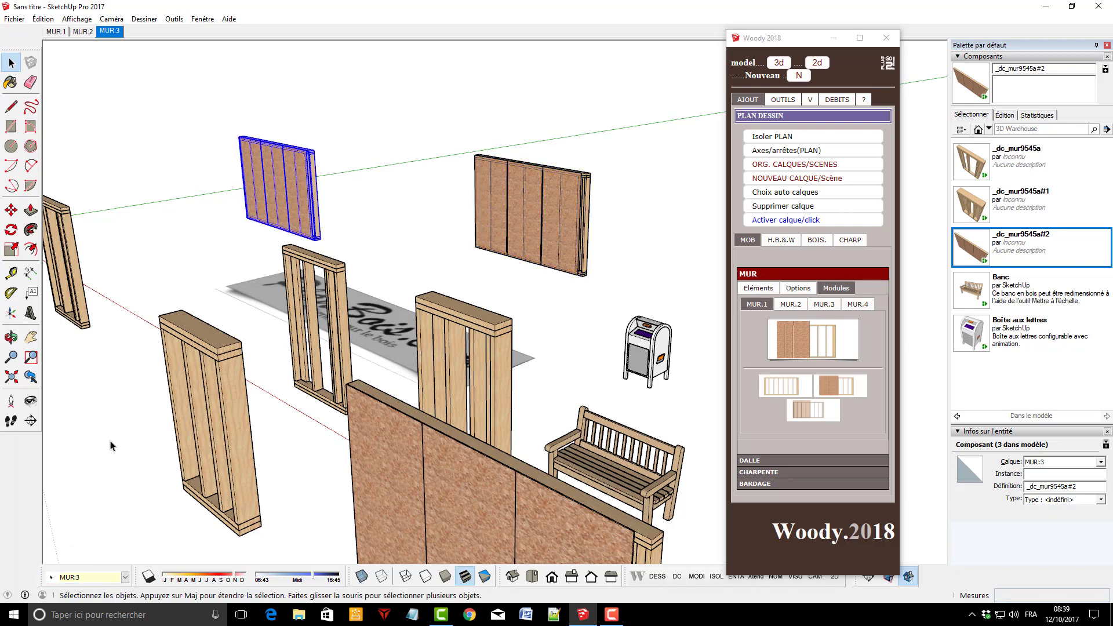
pyautogui.click(257, 92)
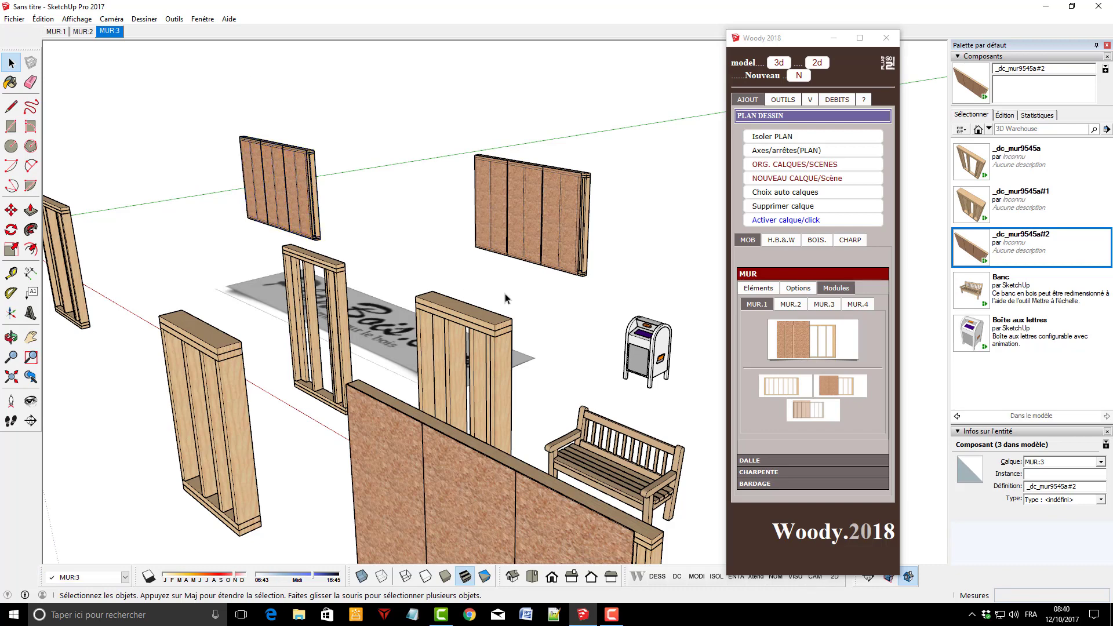
# - Show Woody's BARDAGE cladding tools and minimize the Woody window
pyautogui.scroll(-5, 517, 227)
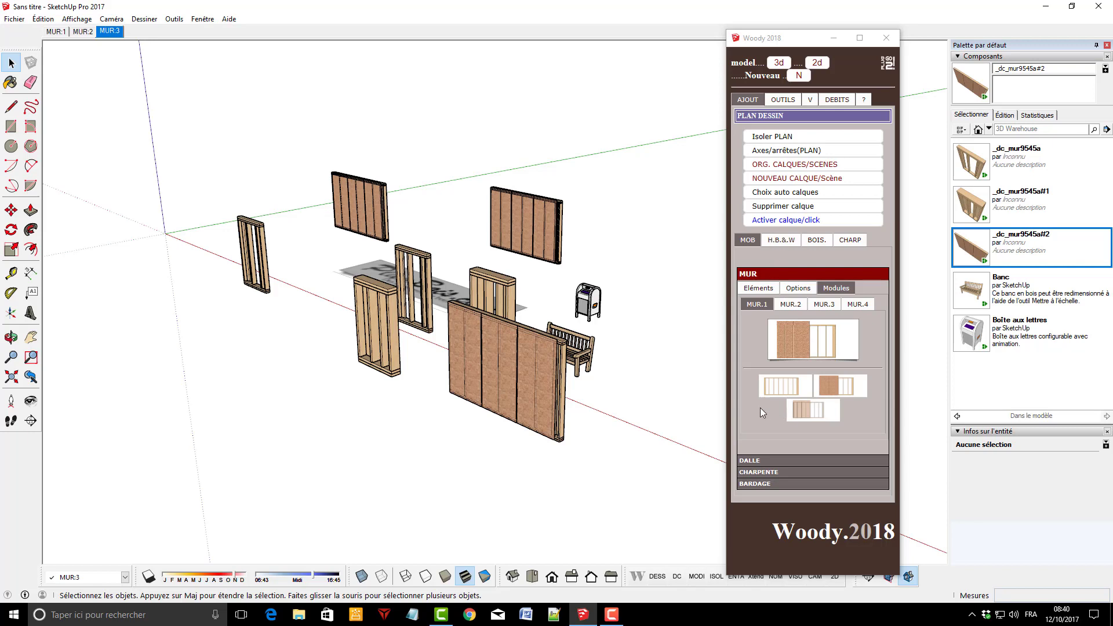
pyautogui.click(760, 484)
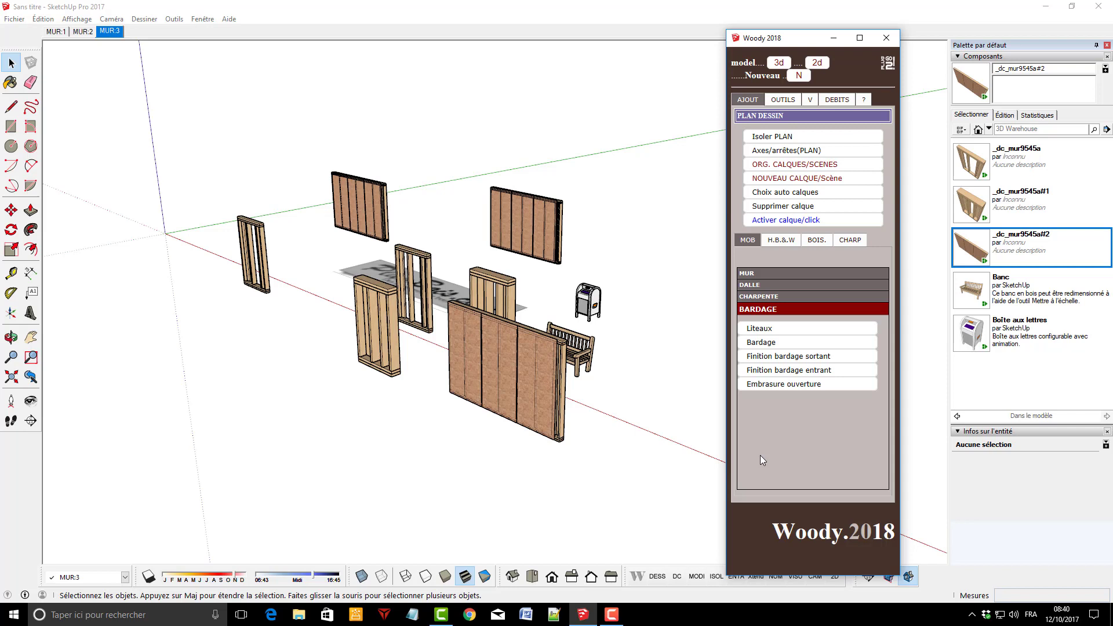
pyautogui.click(842, 40)
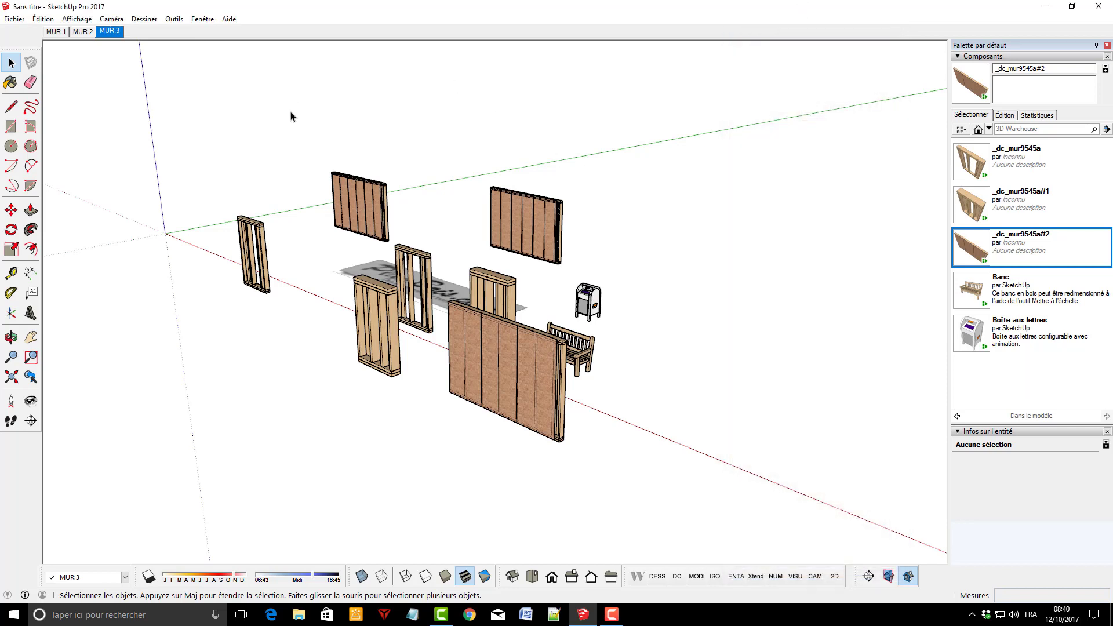
pyautogui.scroll(-3, 259, 390)
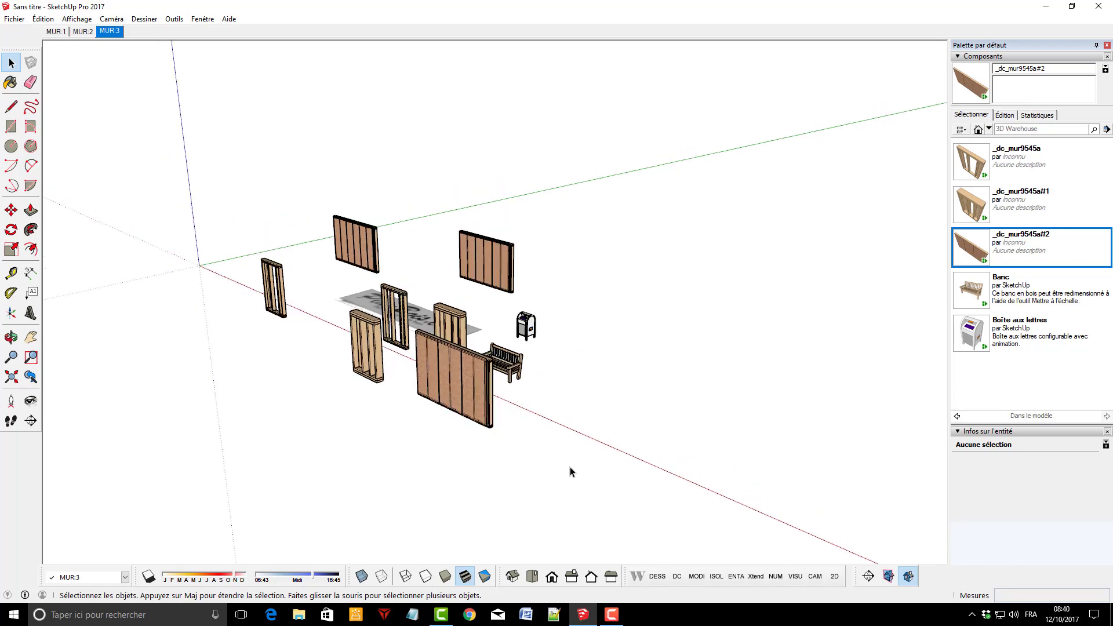
pyautogui.scroll(2, 634, 436)
pyautogui.scroll(2, 462, 260)
pyautogui.scroll(2, 123, 158)
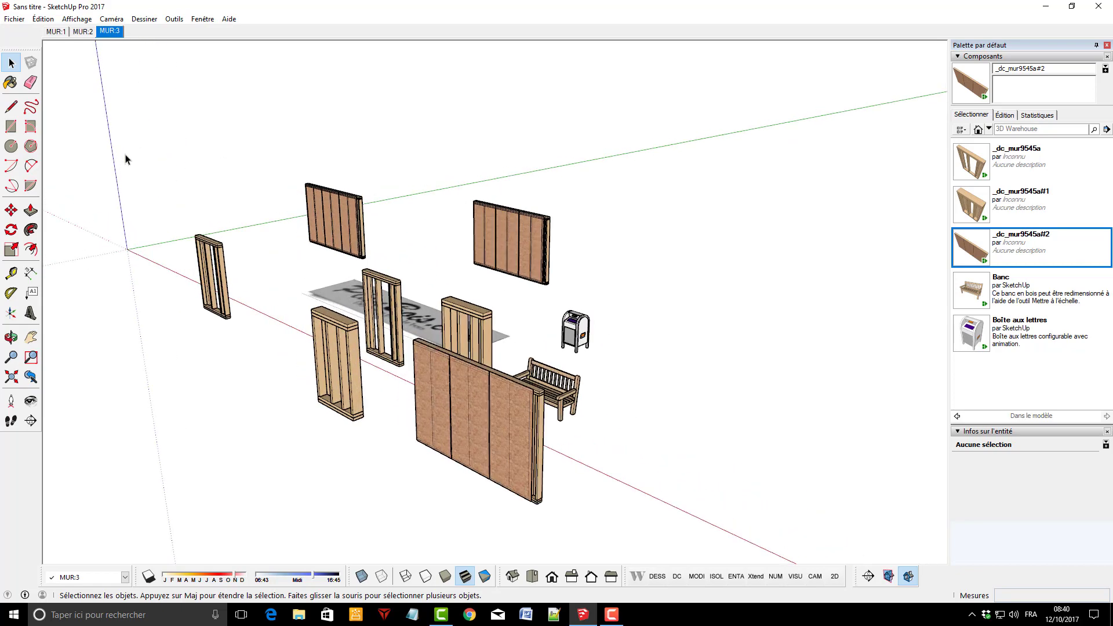
pyautogui.scroll(-2, 728, 281)
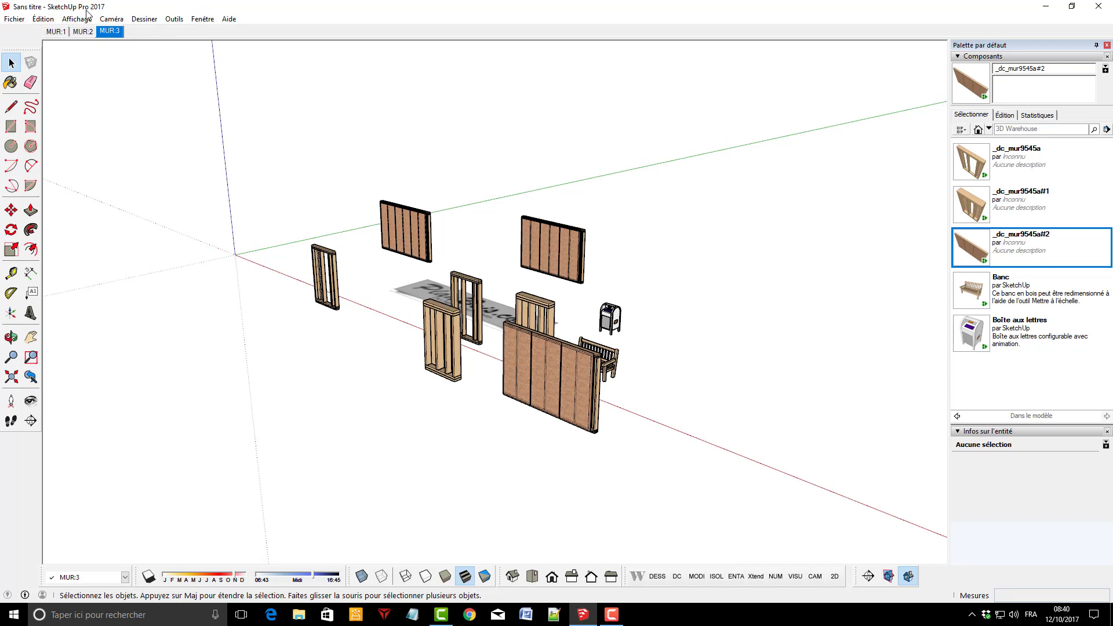
pyautogui.scroll(1, 721, 271)
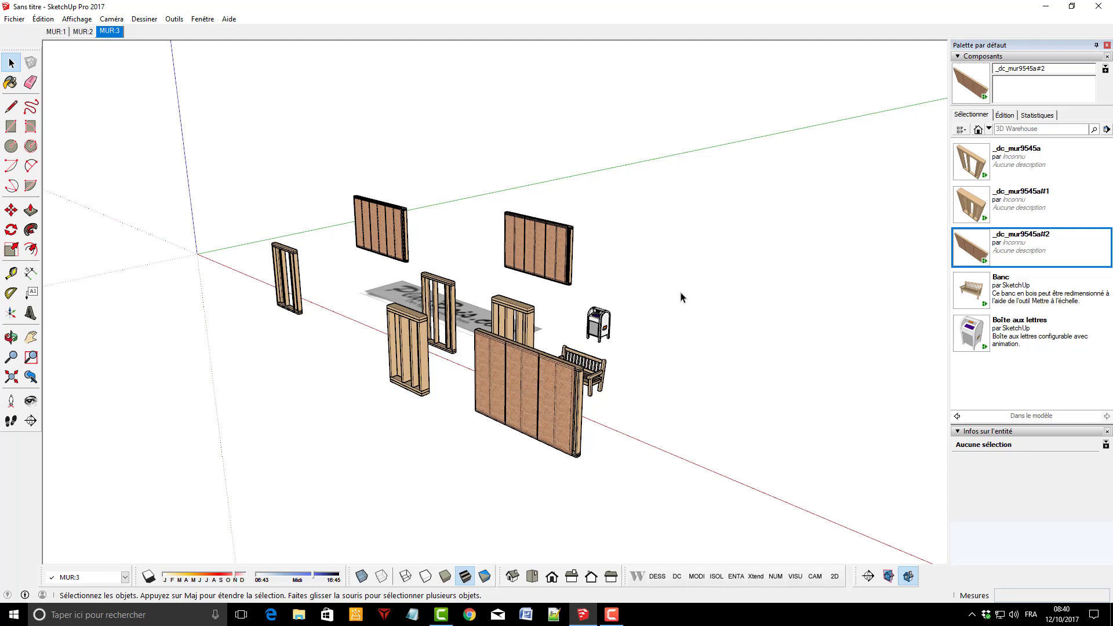
# - Start a new empty model without saving the changes to the current one
pyautogui.click(14, 18)
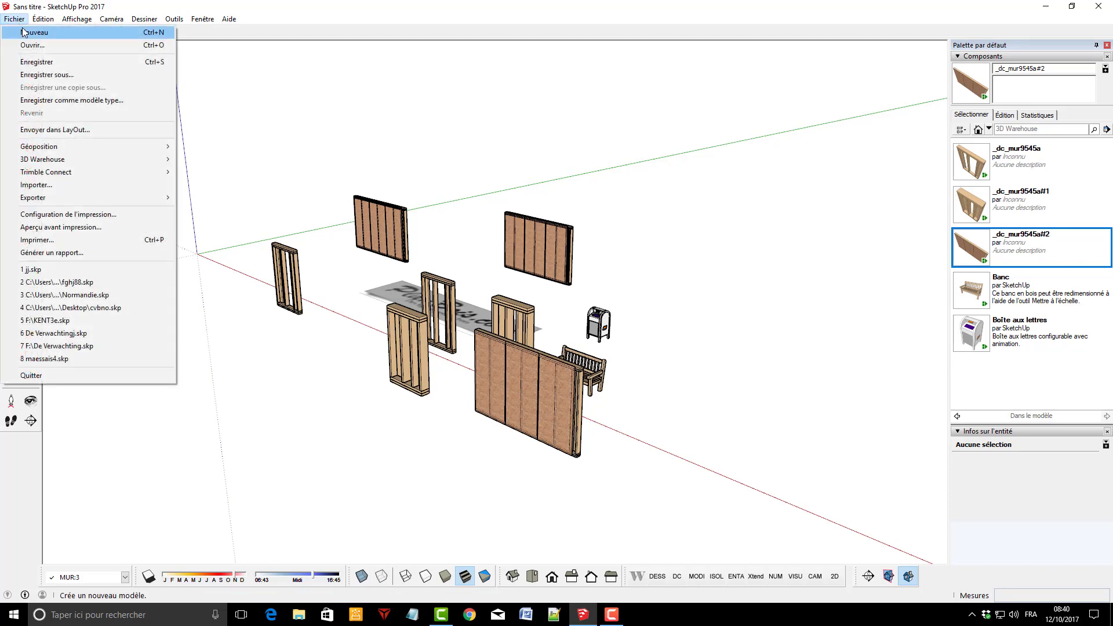
pyautogui.click(26, 32)
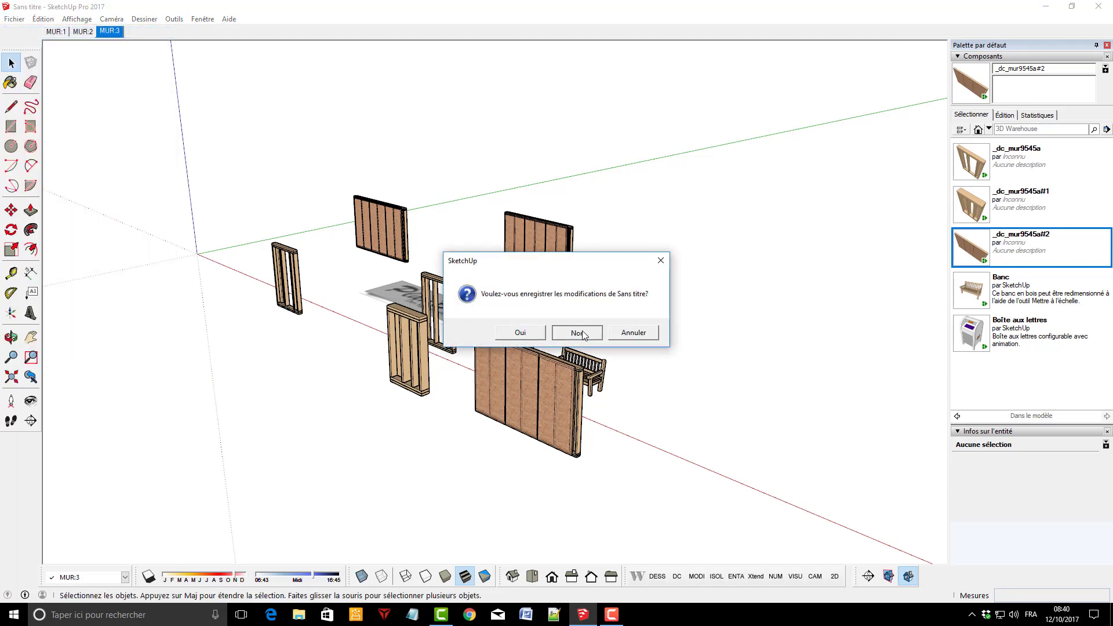
pyautogui.click(576, 331)
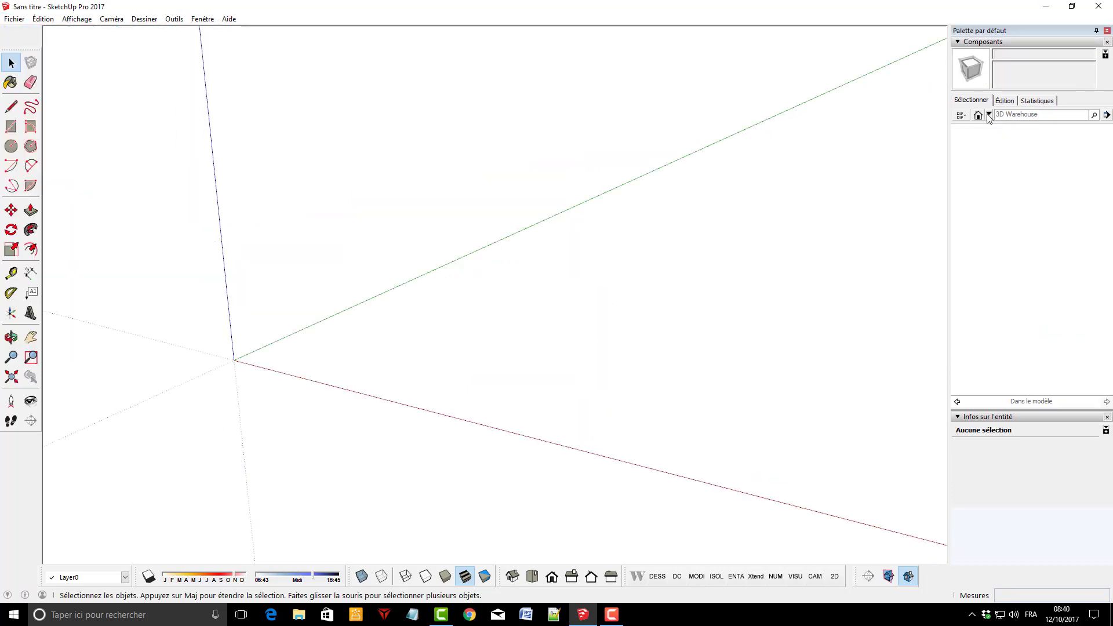
# - Browse to the Composants collection and review the local collection options and the list of favourite component collections
pyautogui.click(990, 114)
pyautogui.click(980, 141)
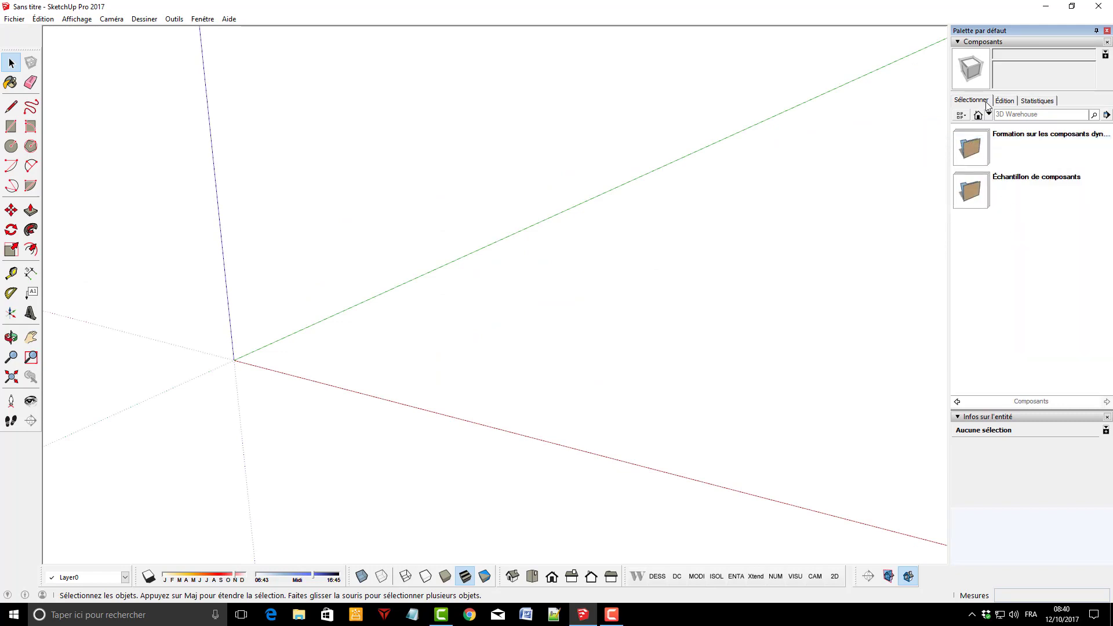
pyautogui.click(1107, 114)
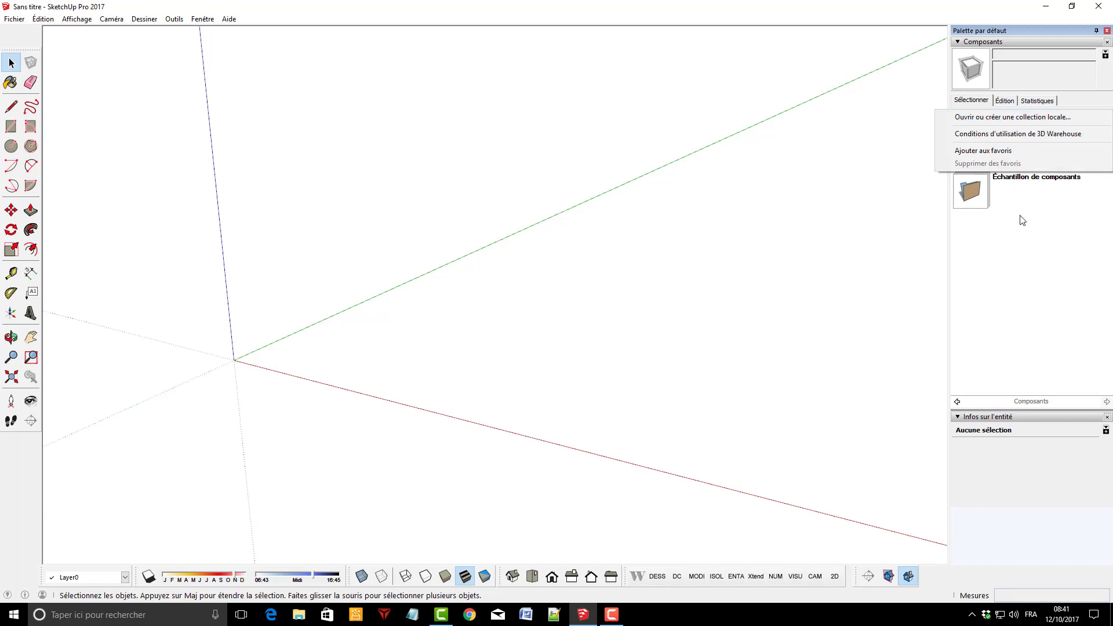
pyautogui.click(1020, 232)
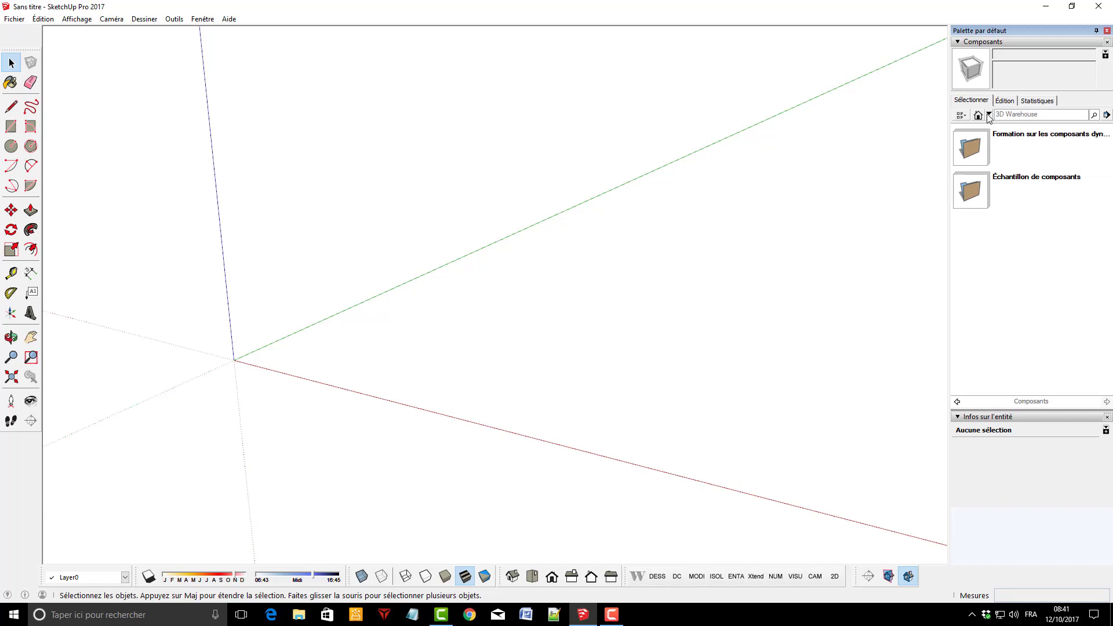
pyautogui.click(989, 114)
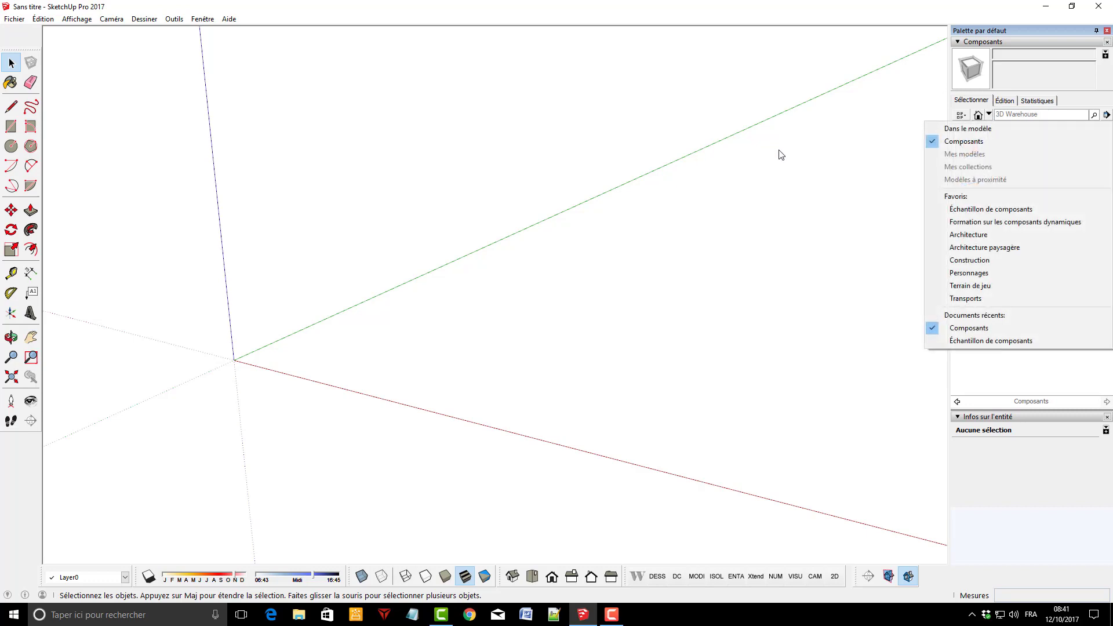
pyautogui.click(769, 195)
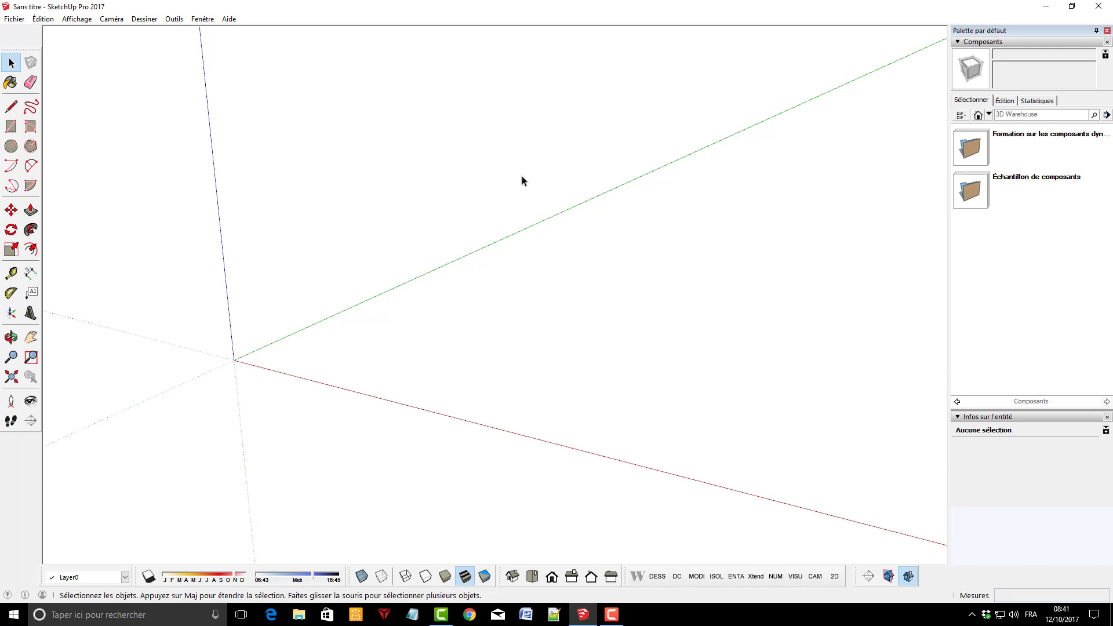
# - Show the file locations in SketchUp's preferences, including the Composants folder path
pyautogui.click(201, 19)
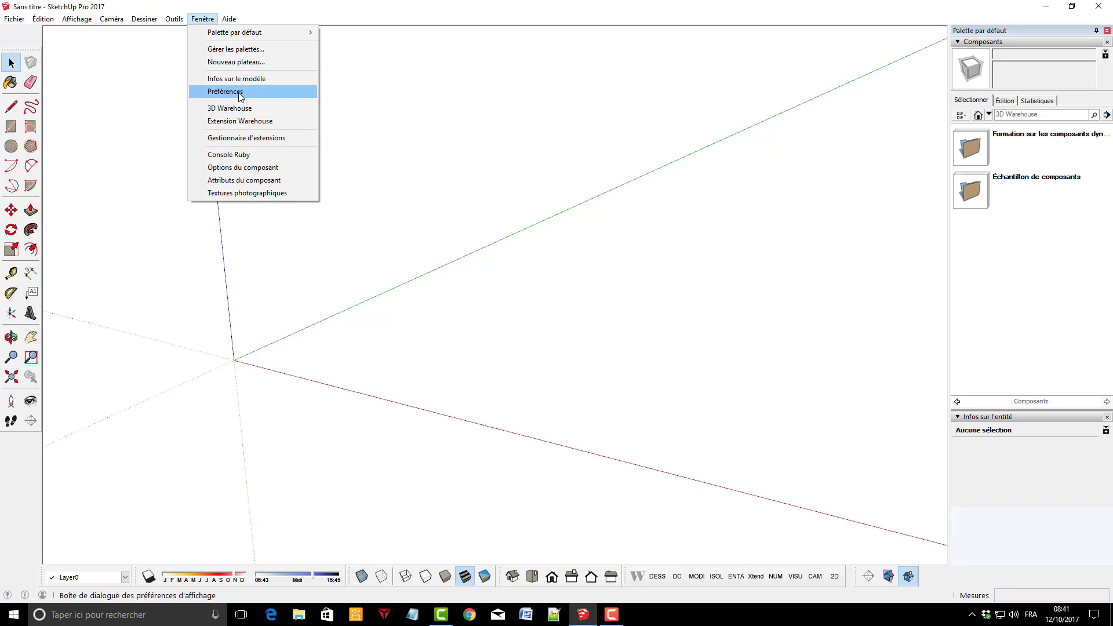
pyautogui.click(227, 91)
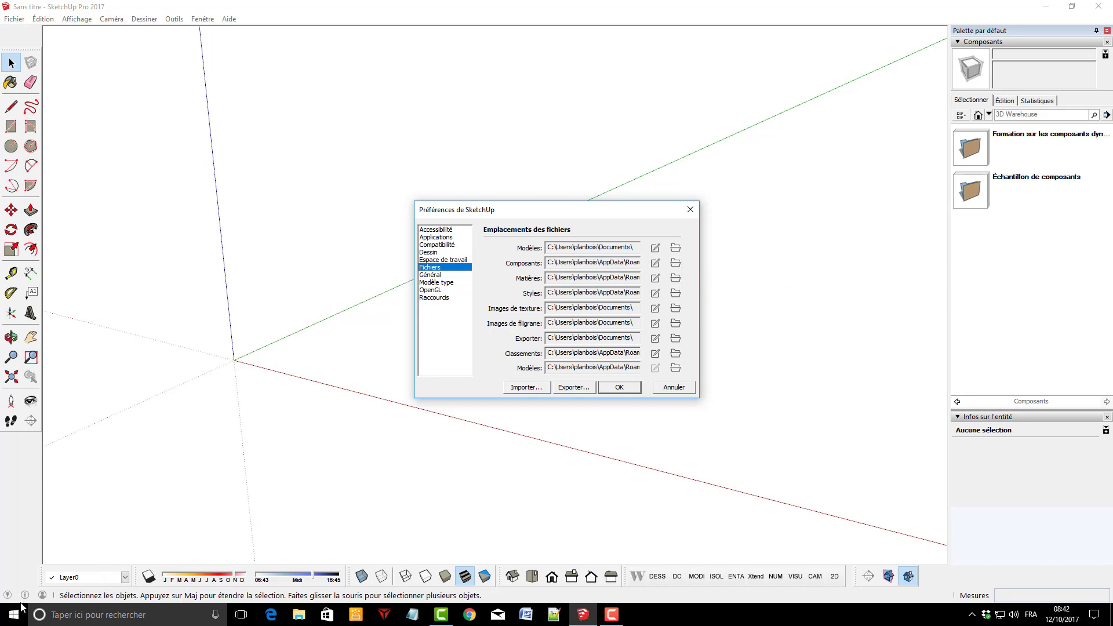
# - Switch to File Explorer and browse through Ce PC to the Windows (C:) drive
pyautogui.click(298, 617)
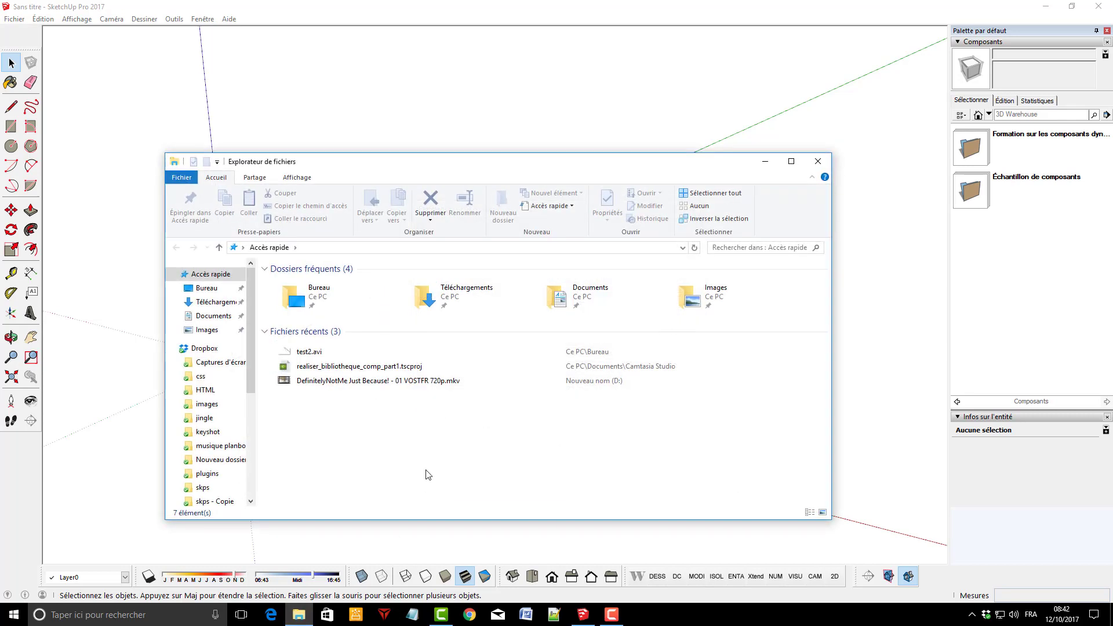
pyautogui.moveTo(248, 344); pyautogui.dragTo(246, 443)
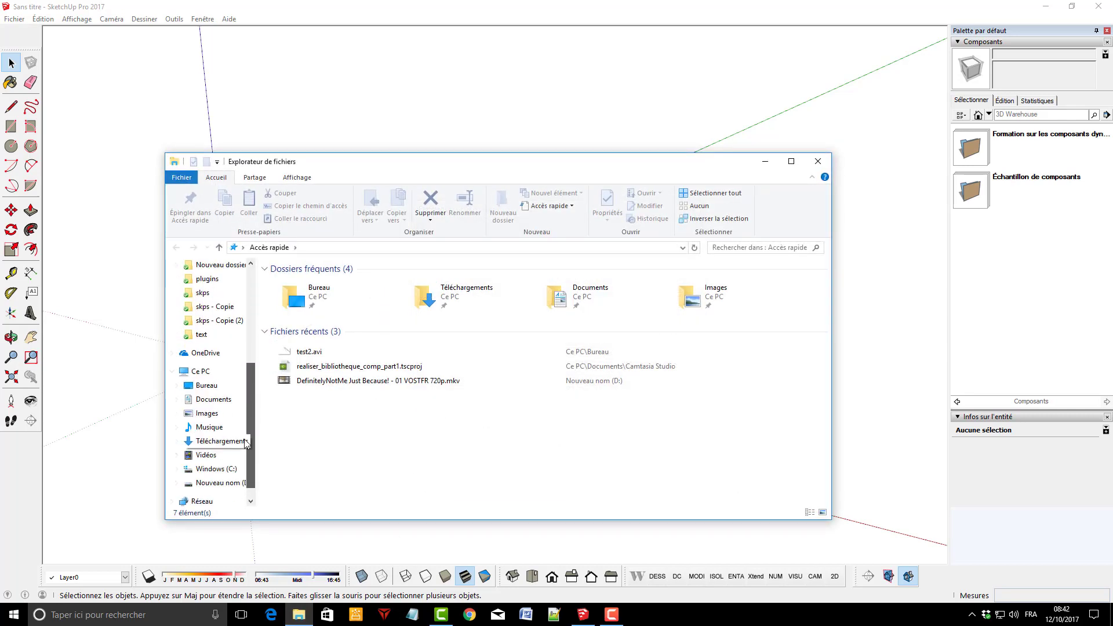
pyautogui.click(220, 373)
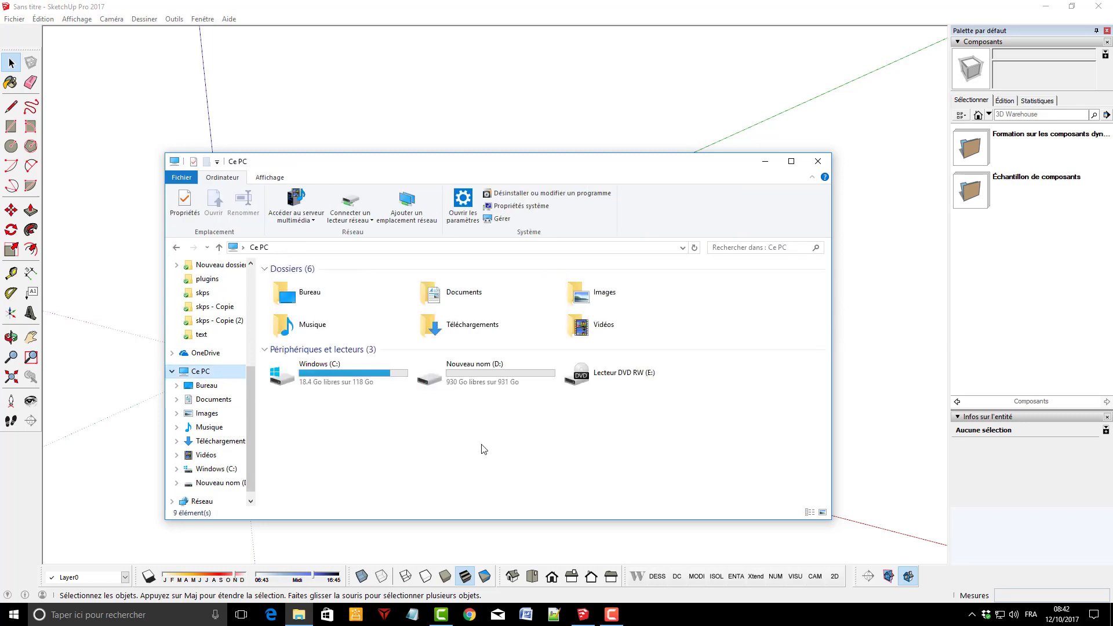
pyautogui.doubleClick(306, 379)
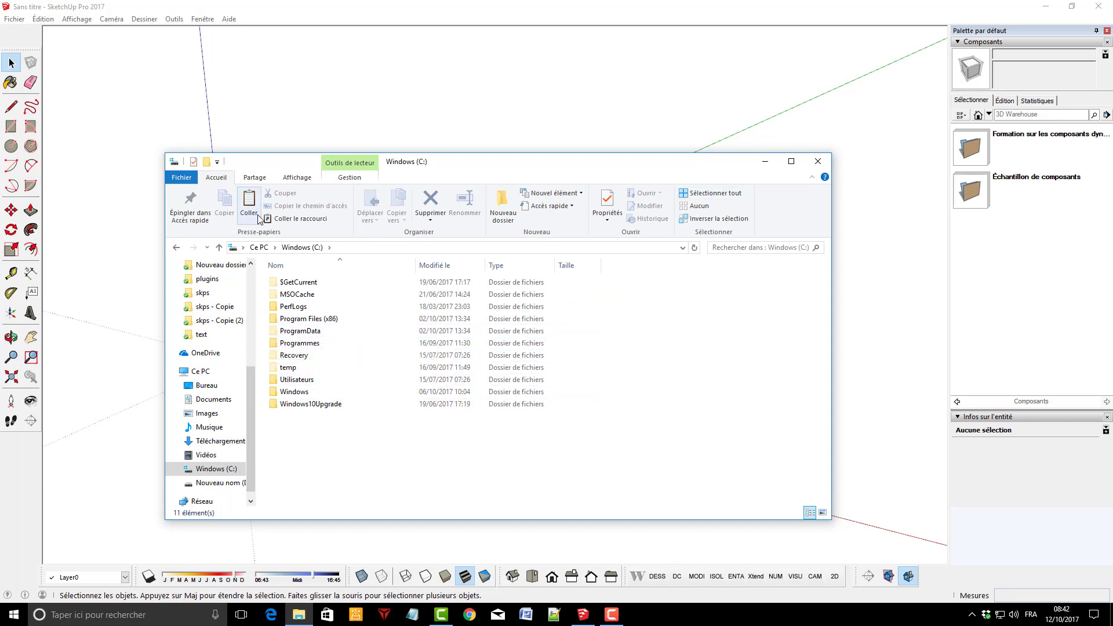
# - Set the folder options to show hidden files, folders and drives, and apply the setting
pyautogui.click(298, 177)
pyautogui.click(812, 204)
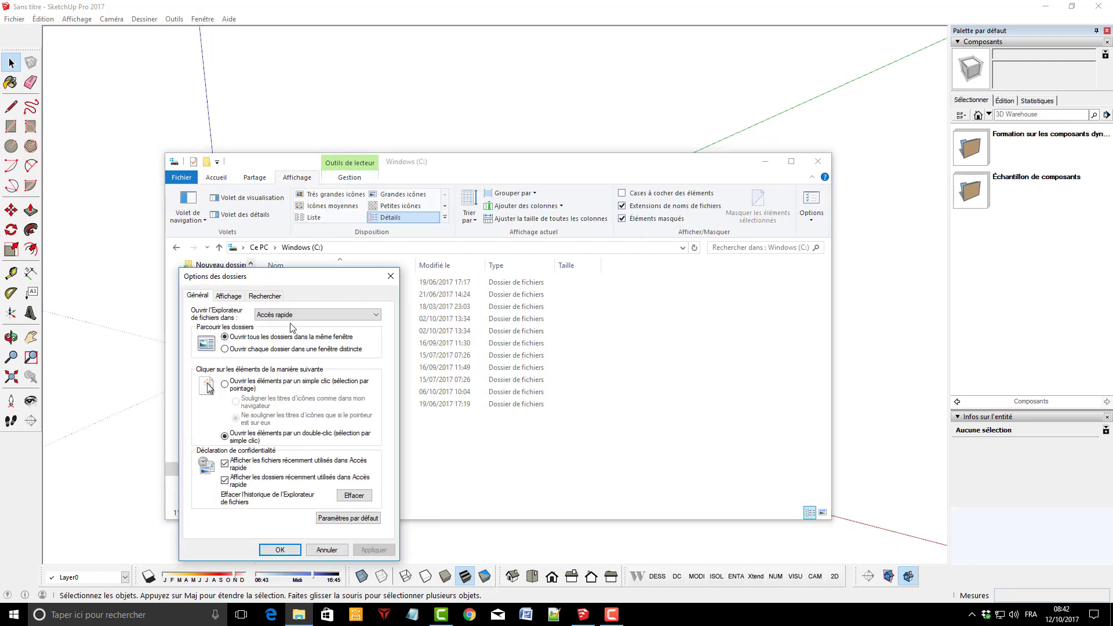
pyautogui.click(231, 299)
pyautogui.scroll(-2, 249, 452)
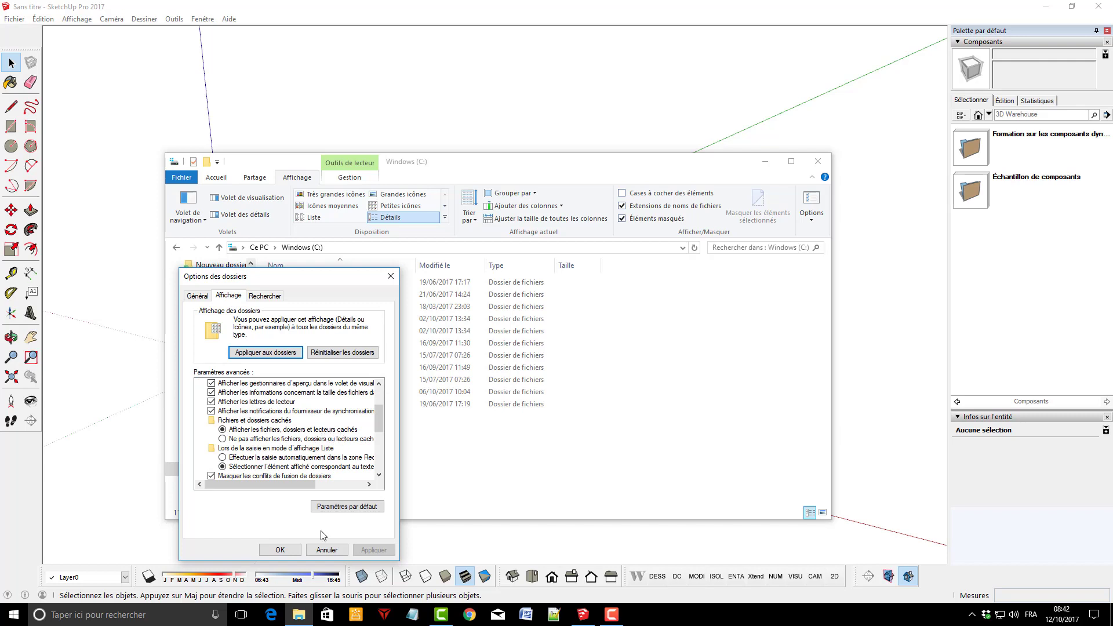
pyautogui.click(246, 439)
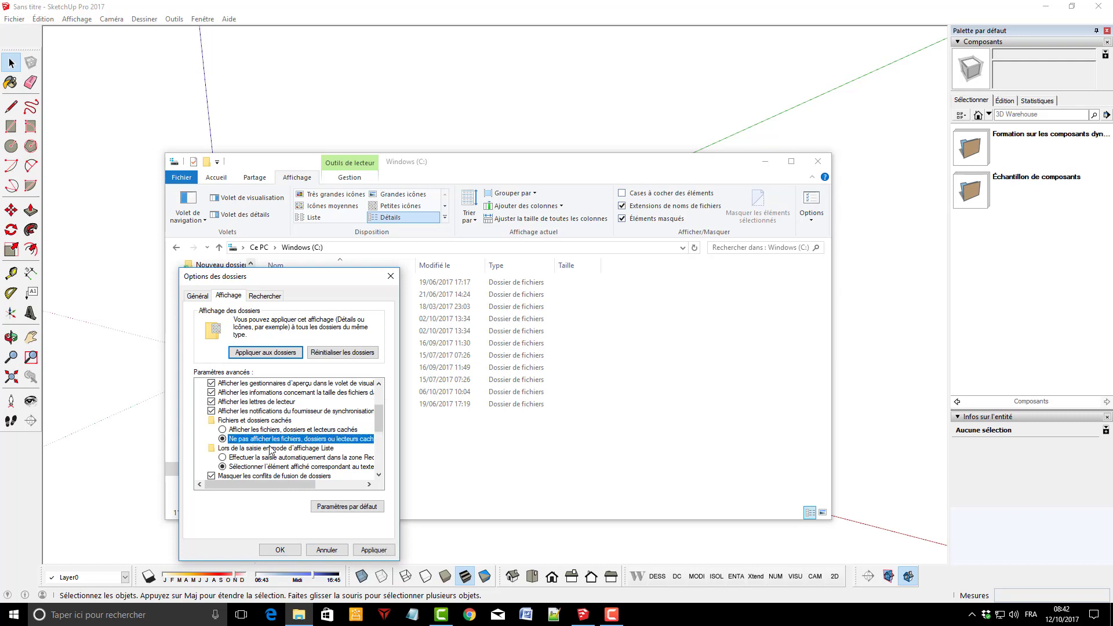
pyautogui.click(223, 429)
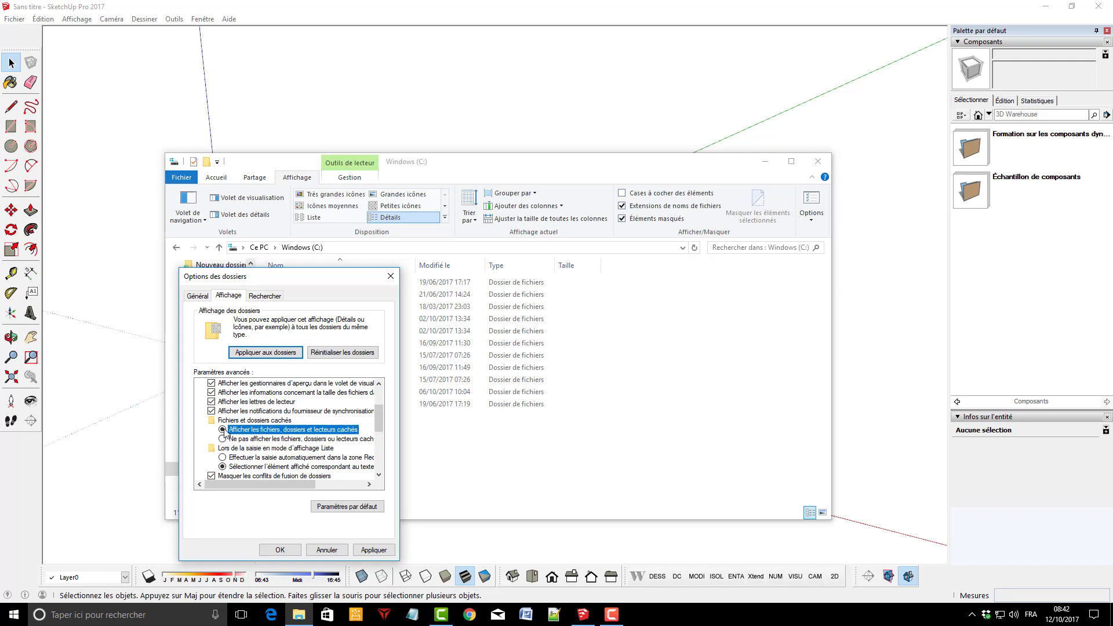
pyautogui.click(374, 550)
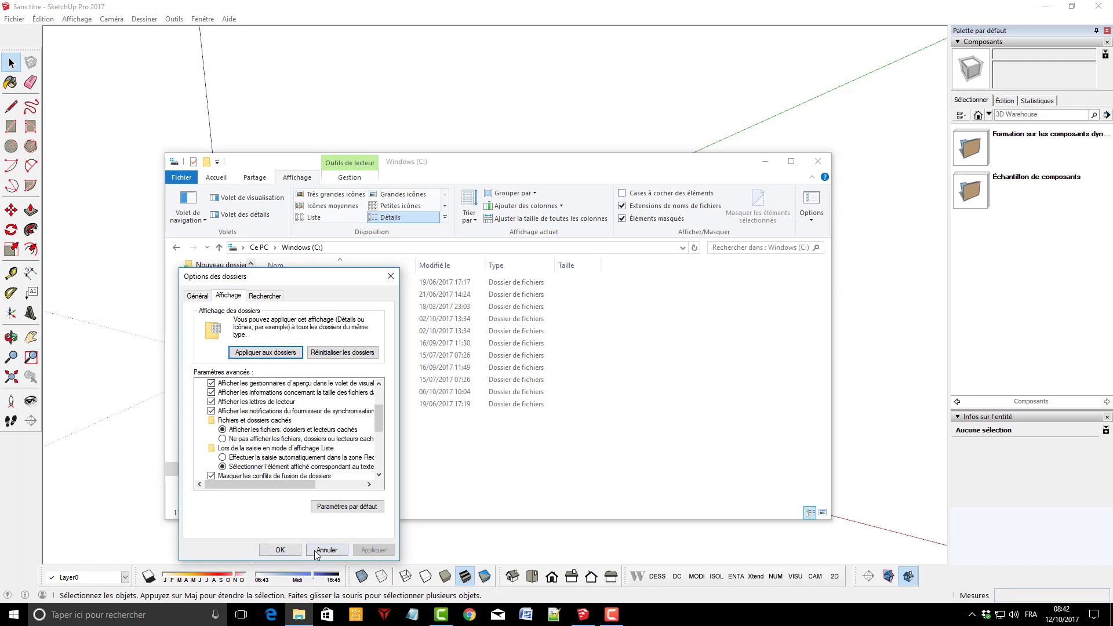
pyautogui.click(287, 550)
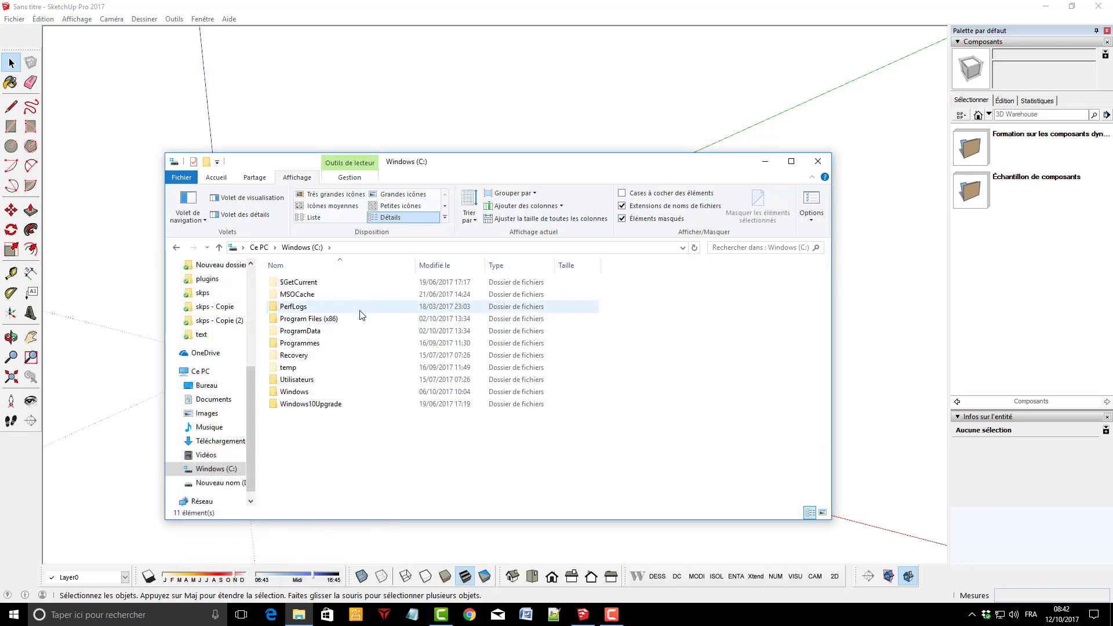
# - Browse to ProgramData\SketchUp\SketchUp 2017\SketchUp\Components, look inside Components Sampler and return to the Components folder
pyautogui.doubleClick(325, 332)
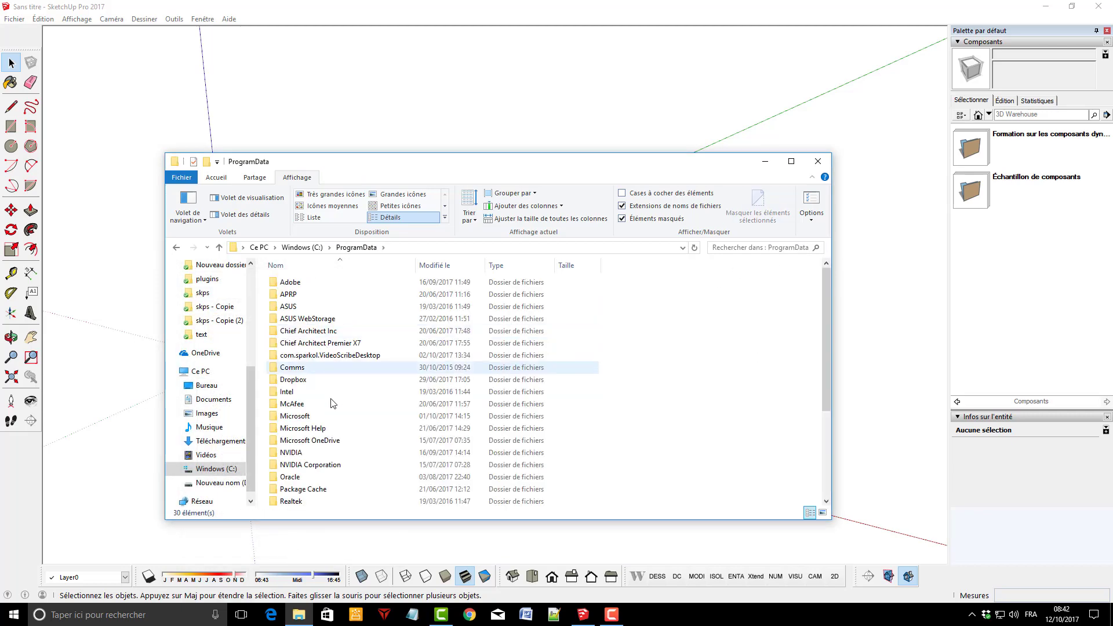
pyautogui.scroll(-4, 313, 404)
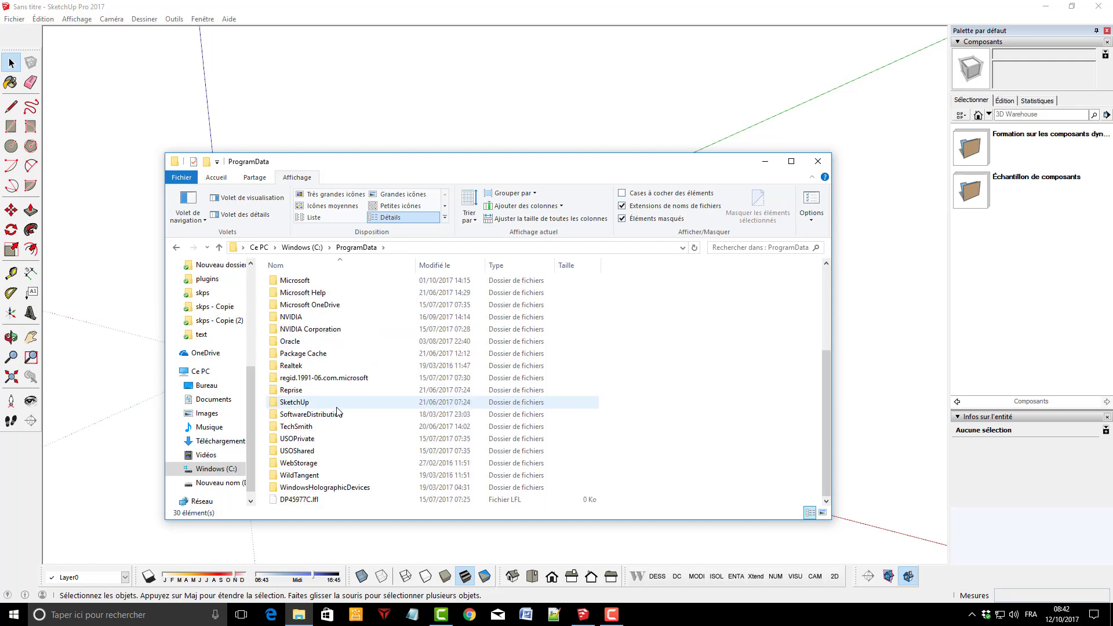
pyautogui.doubleClick(308, 402)
pyautogui.doubleClick(304, 284)
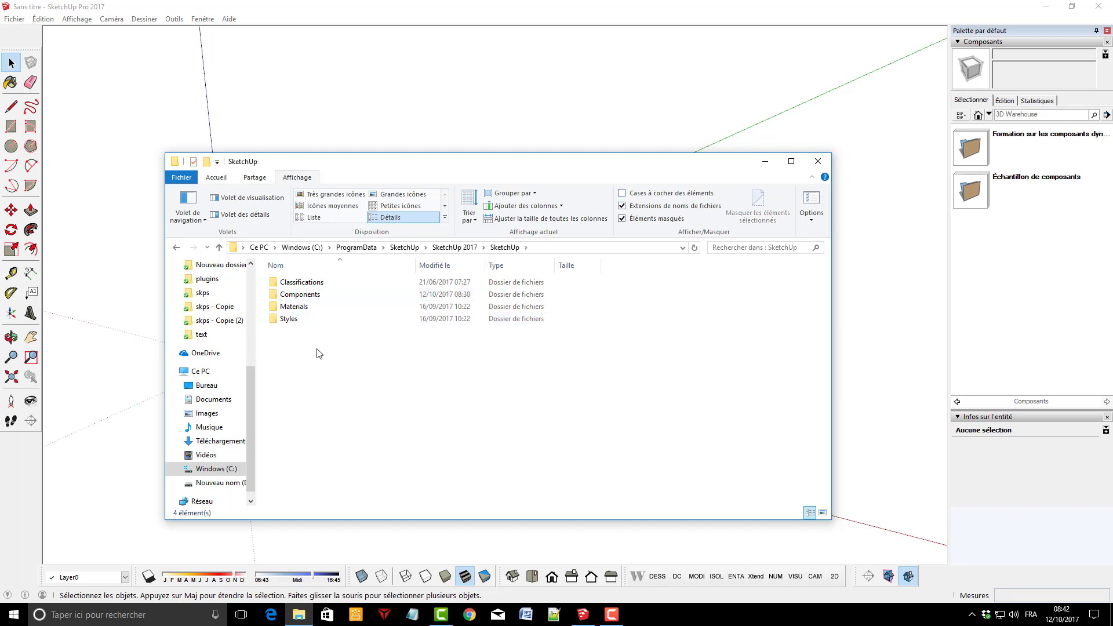
pyautogui.doubleClick(312, 296)
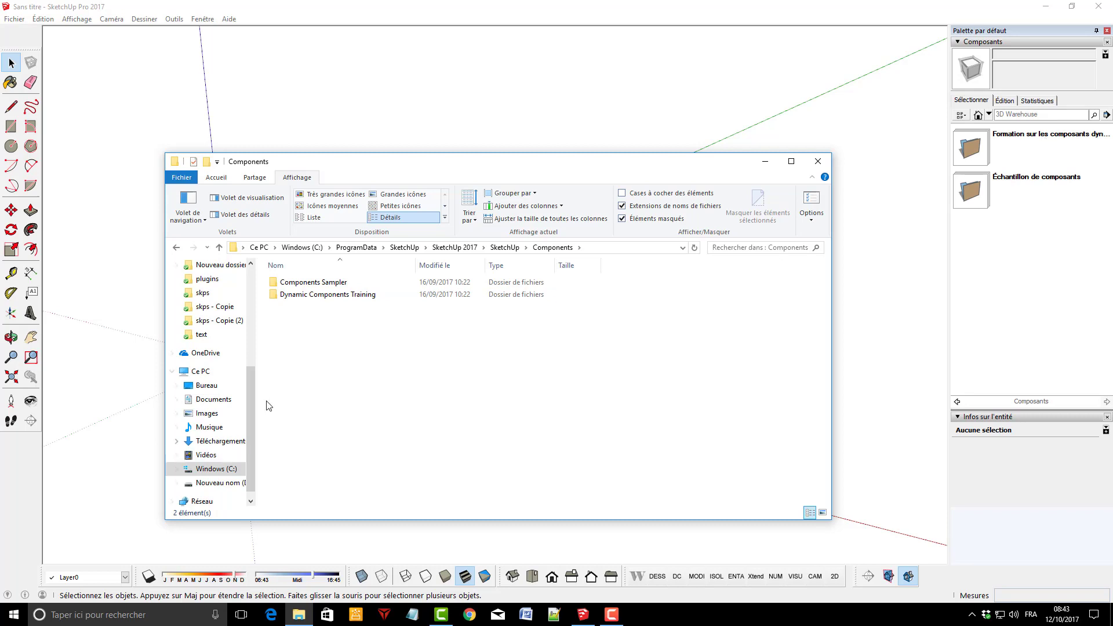
pyautogui.doubleClick(312, 283)
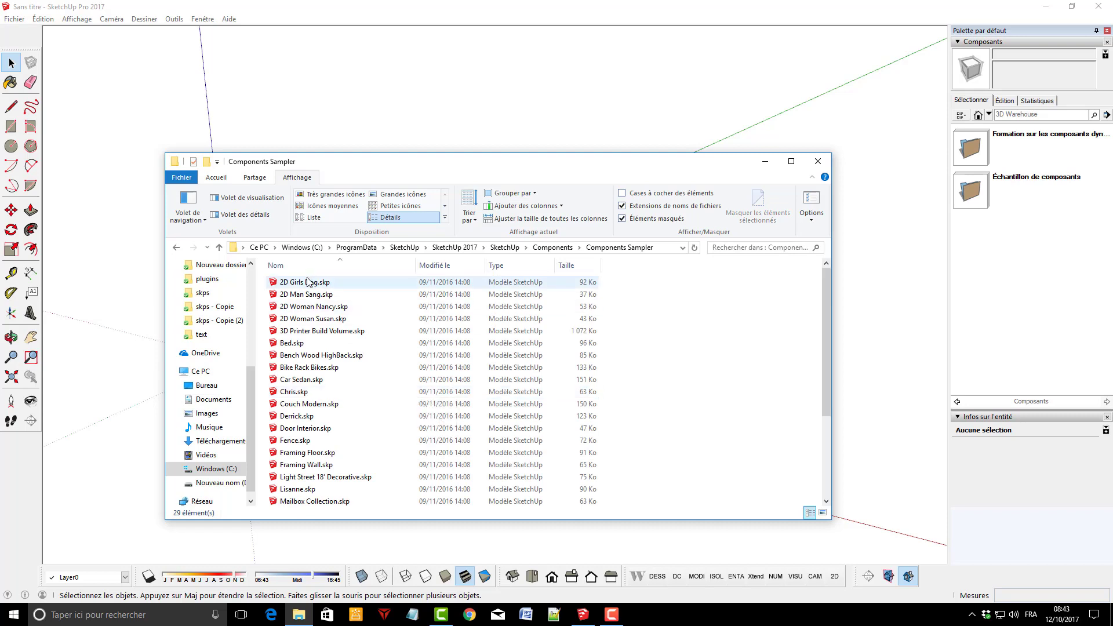
pyautogui.click(553, 247)
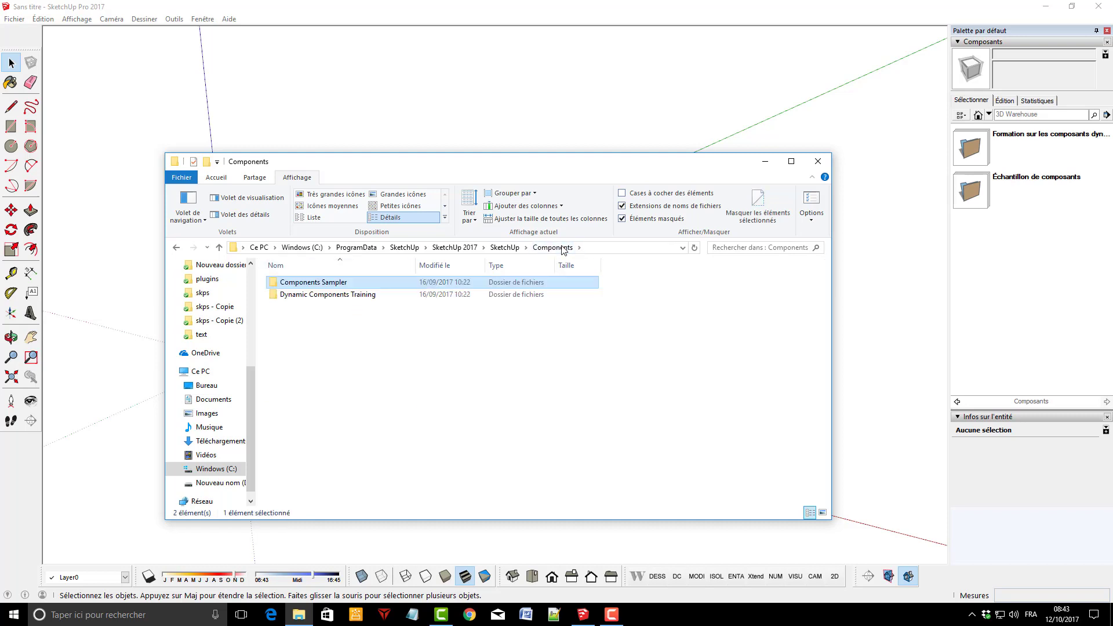
# - Create a new folder named "mes composants" inside the Components folder
pyautogui.rightClick(301, 330)
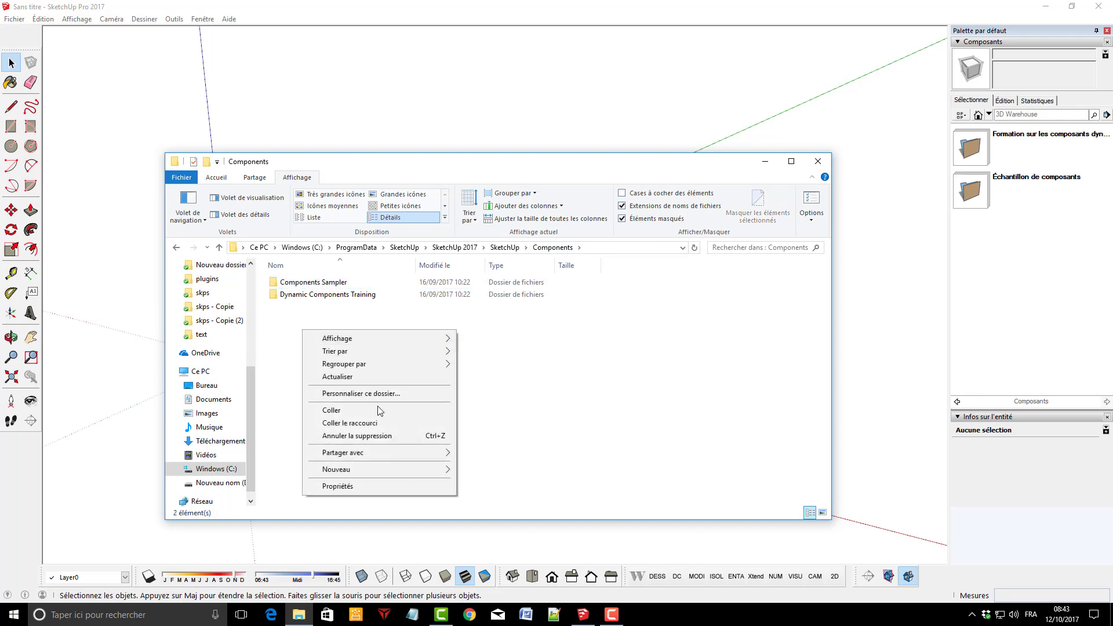
pyautogui.moveTo(391, 474)
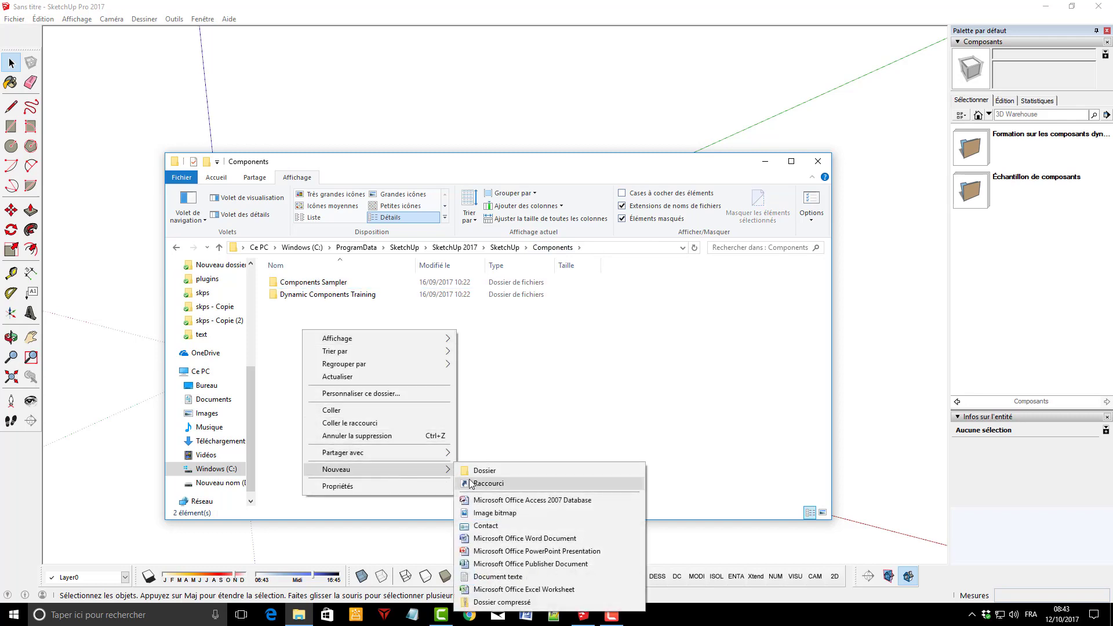
pyautogui.click(481, 467)
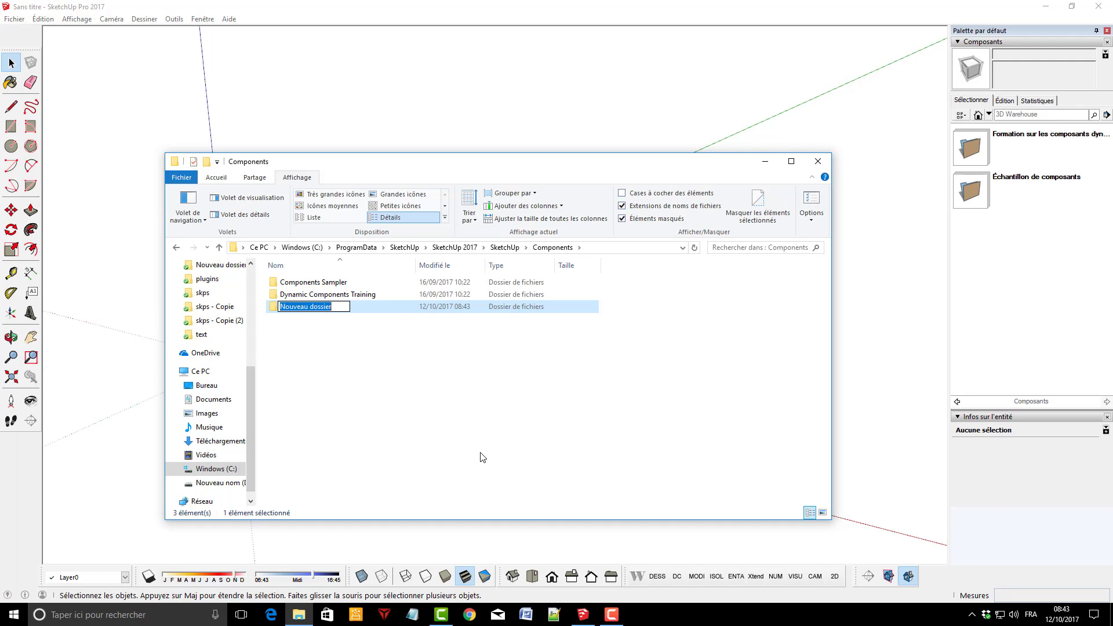
pyautogui.write('mes c')
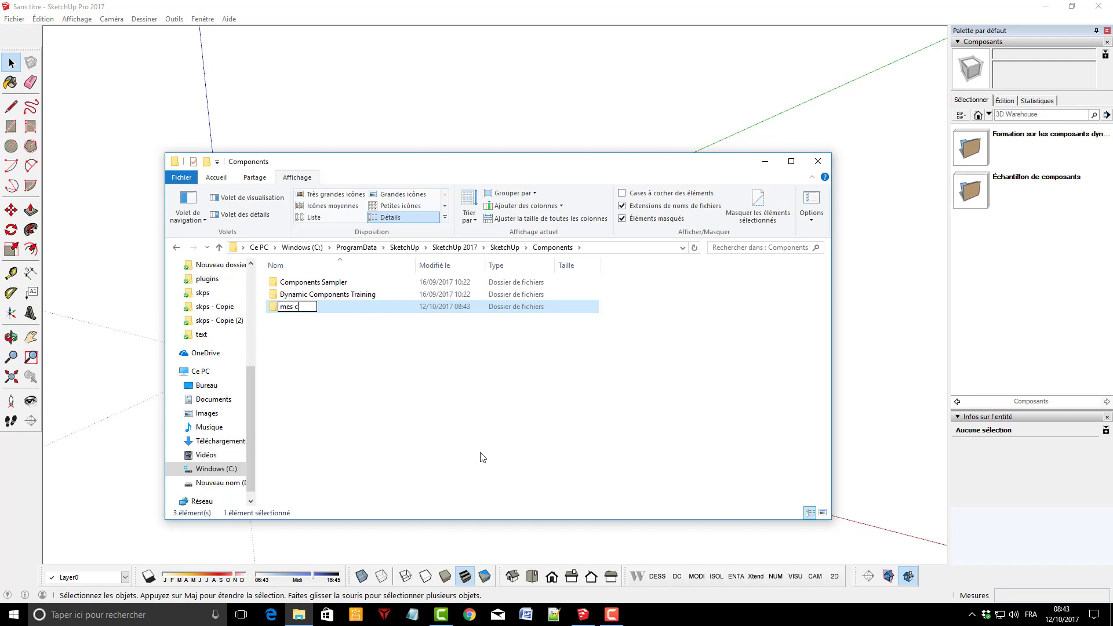
pyautogui.write('omposants')
pyautogui.click(480, 458)
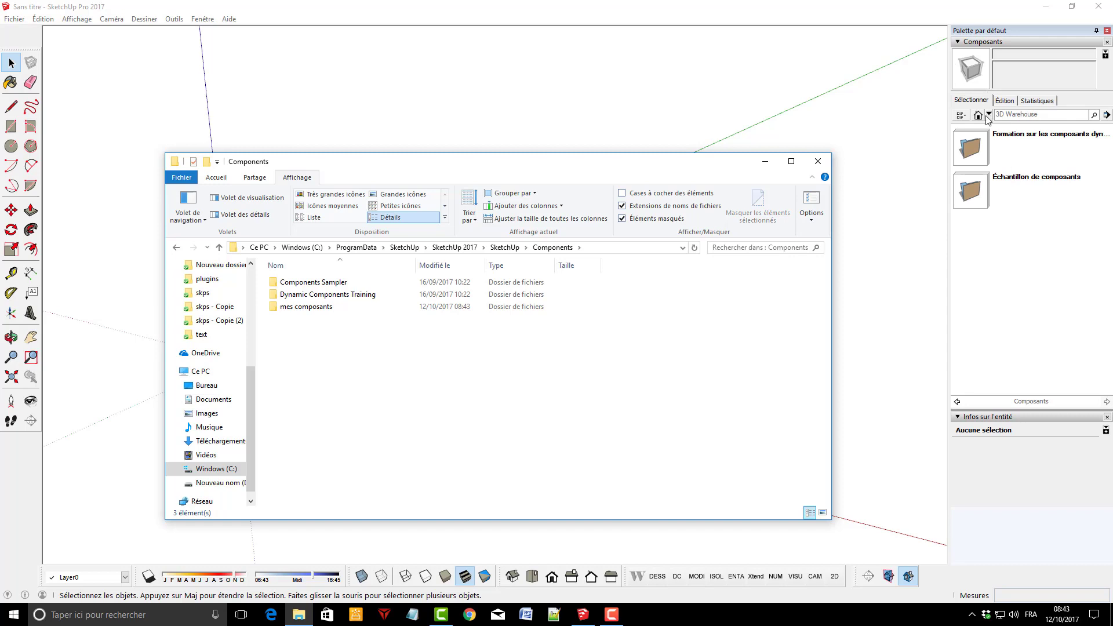
# - Return to SketchUp, accept the preferences, and reload the Composants collection to open the mes composants folder
pyautogui.hotkey('alt', 'Tab')
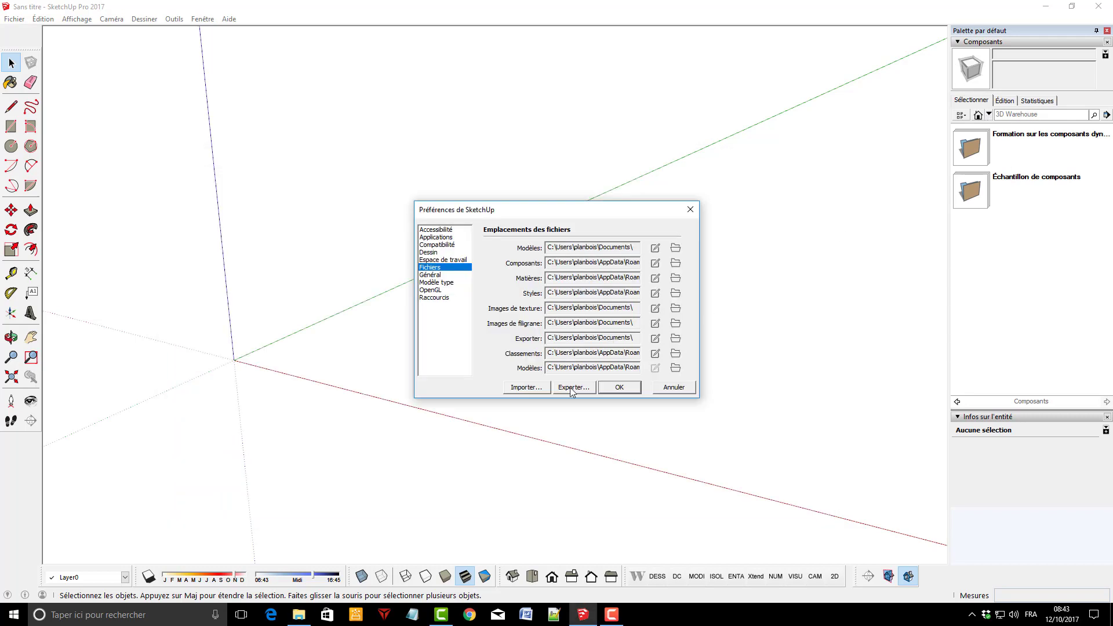
pyautogui.click(620, 388)
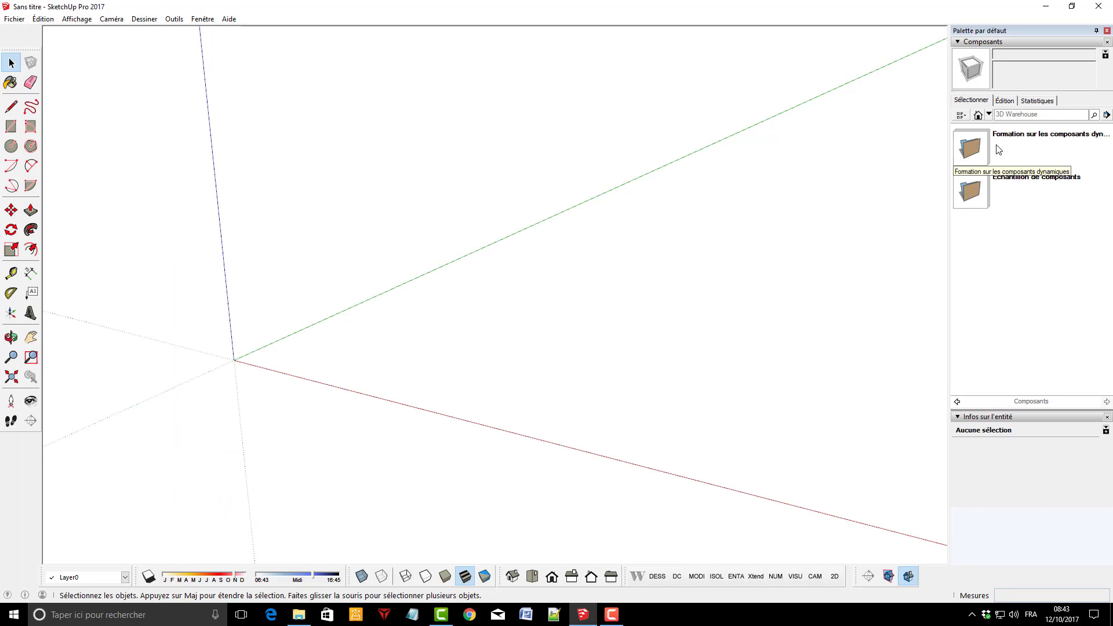
pyautogui.click(990, 115)
pyautogui.click(967, 129)
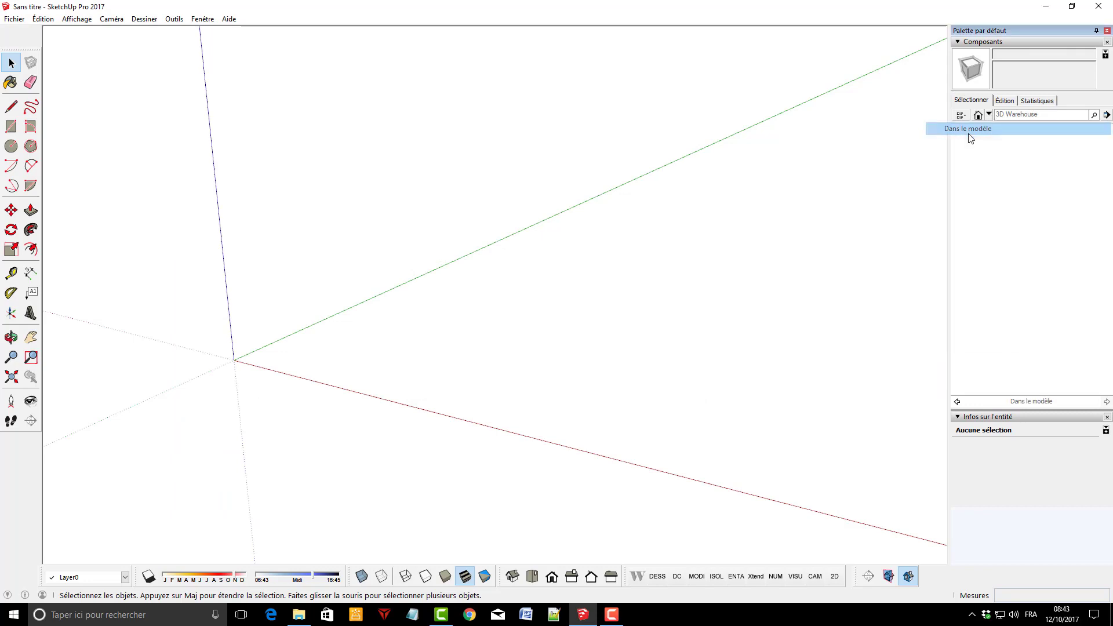
pyautogui.click(990, 115)
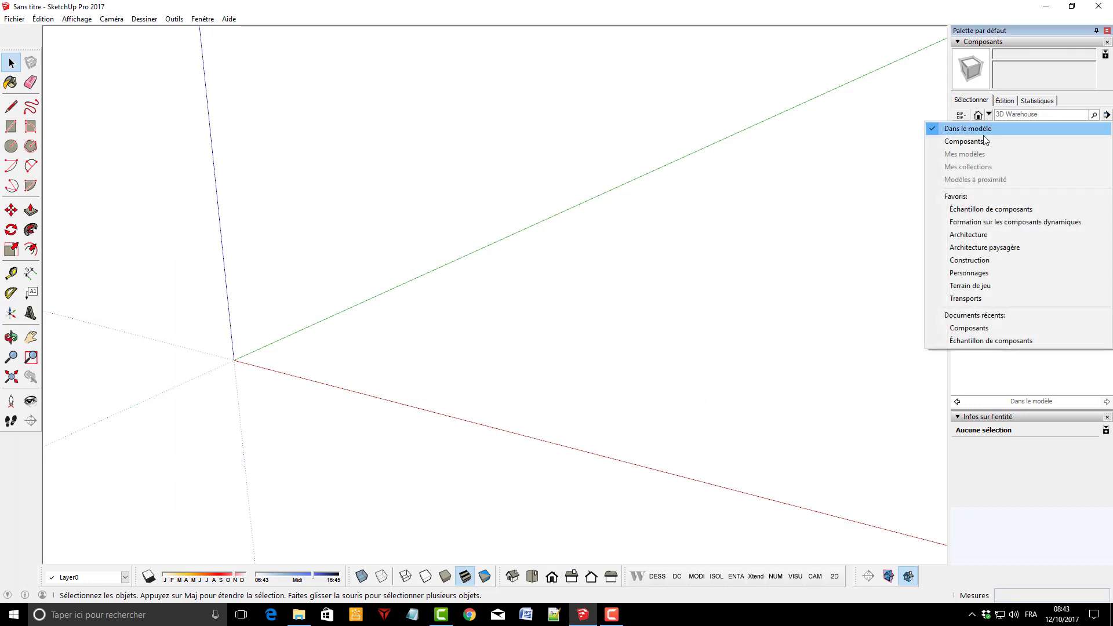
pyautogui.click(983, 141)
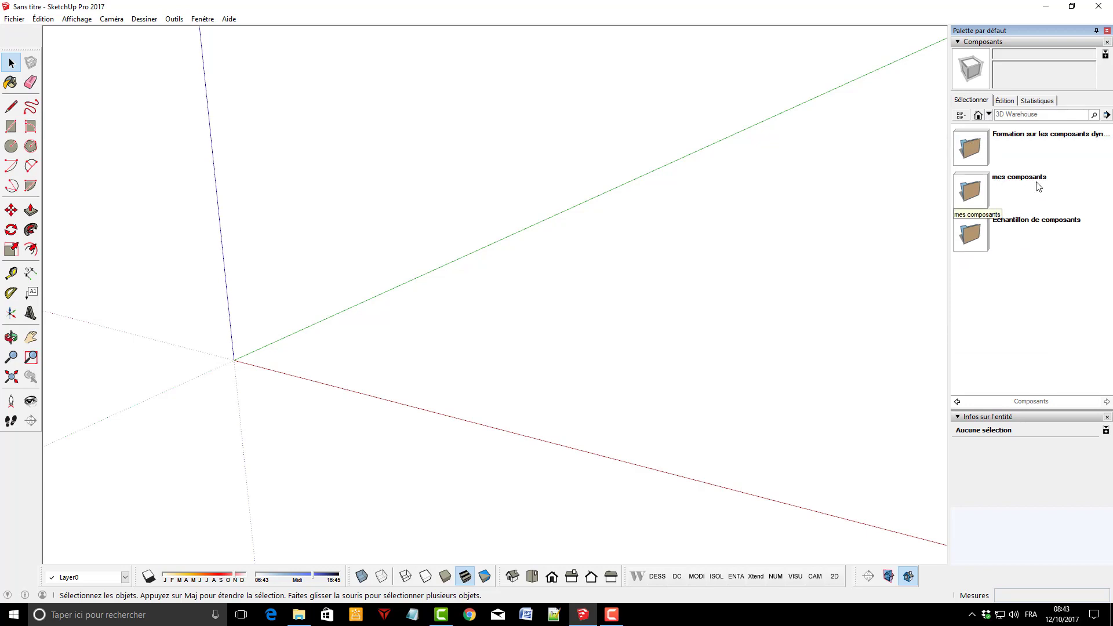
pyautogui.click(984, 192)
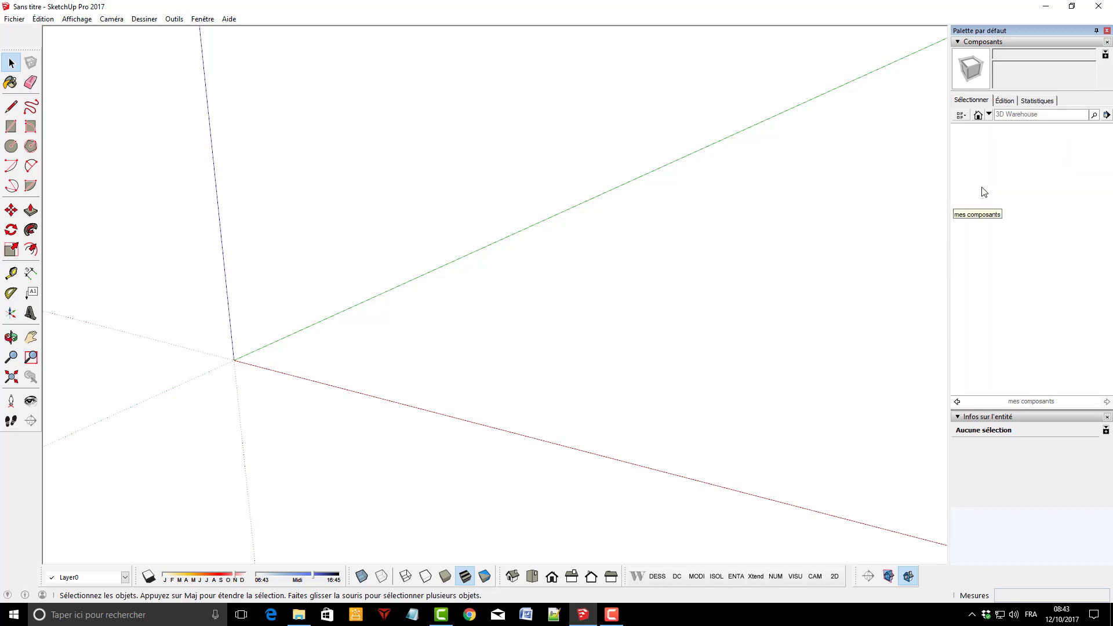